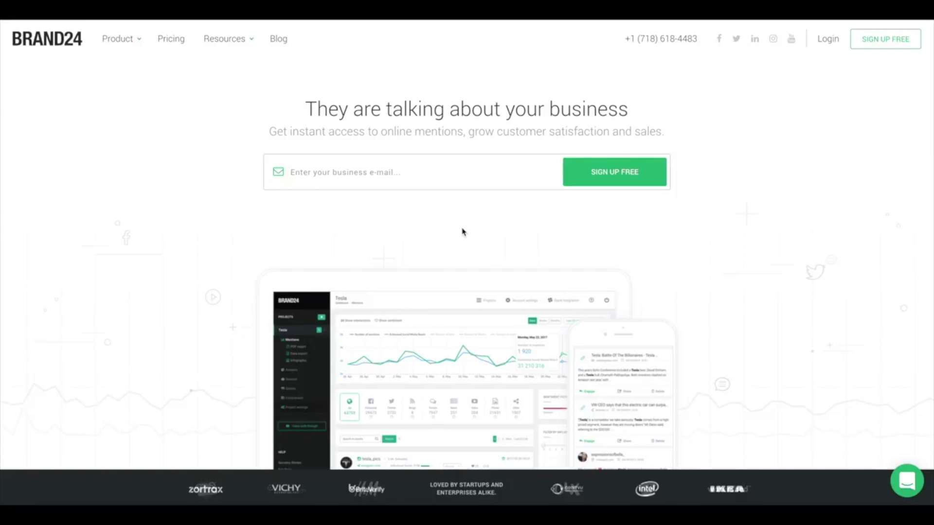
- Open the Features page and scroll through the Mentions Feed and Discussion Volume Chart sections
mouse_move(118, 38)
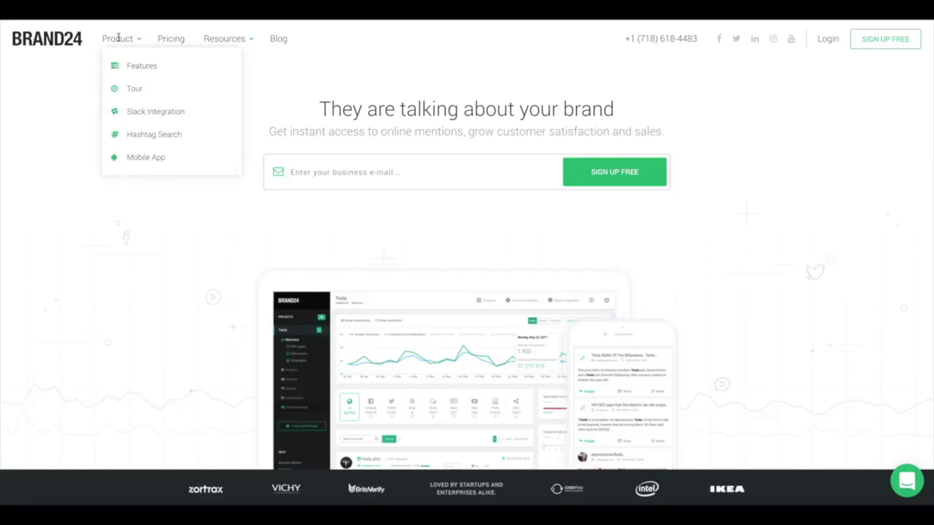
click(137, 66)
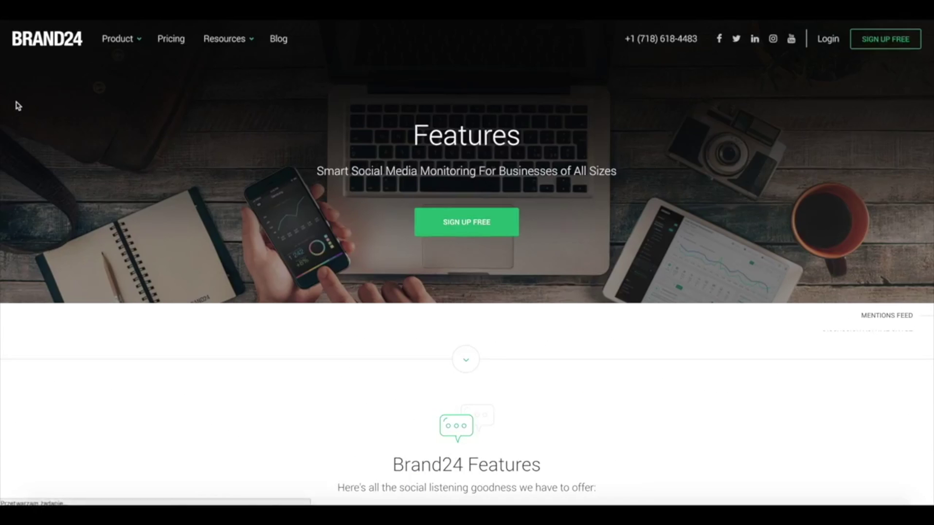
scroll(17, 104, down, 5)
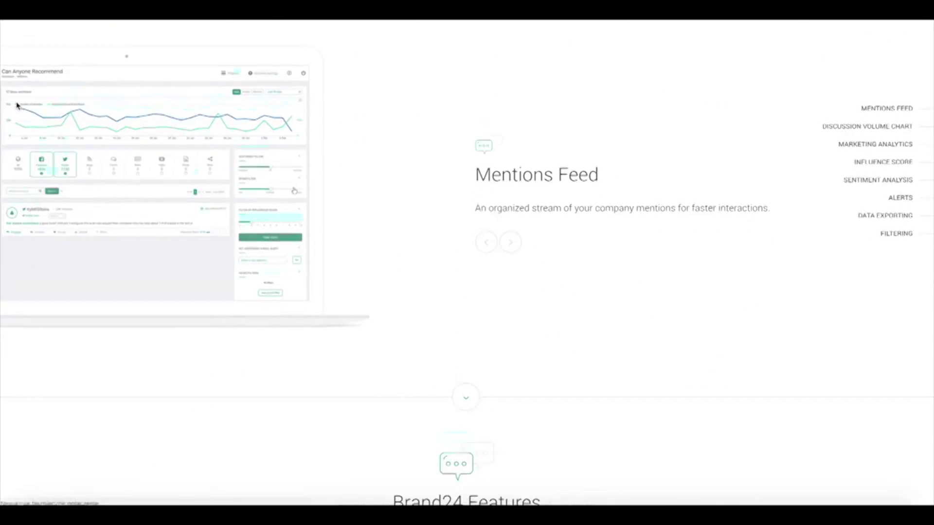
scroll(17, 104, down, 2)
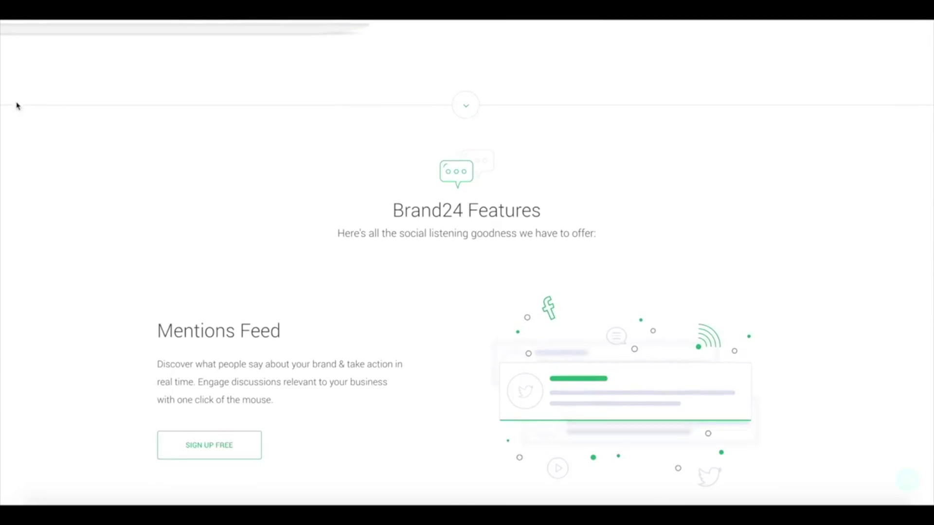
scroll(17, 105, down, 4)
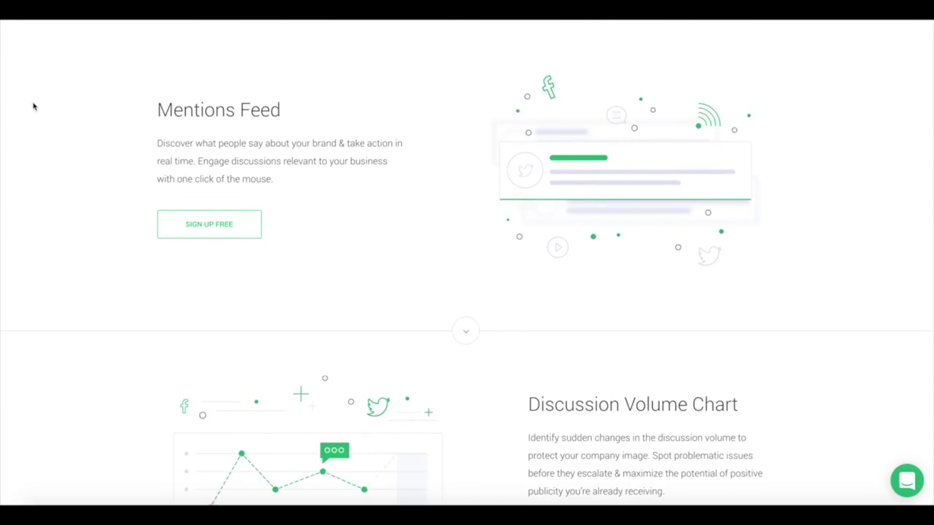
scroll(34, 106, down, 2)
scroll(72, 159, down, 1)
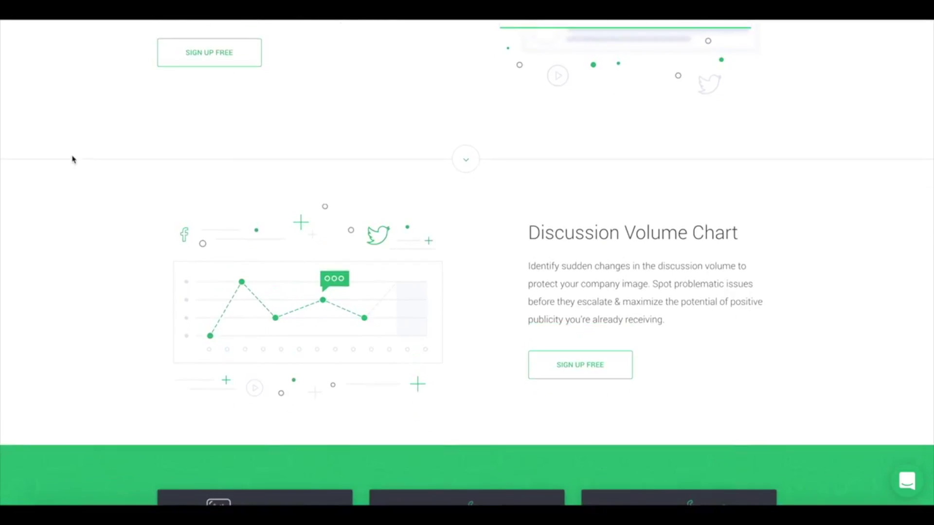
scroll(73, 158, down, 2)
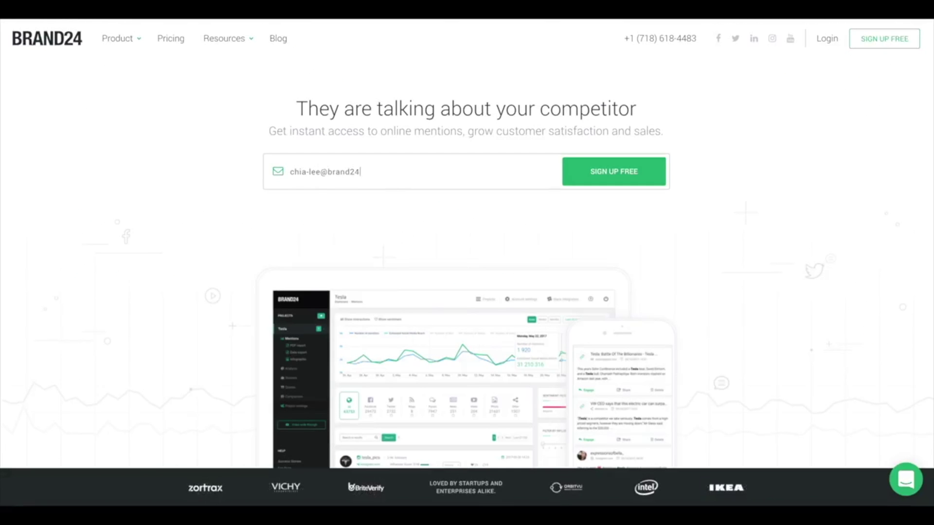
- Sign up with a business e-mail address, then go to the login page
text(com)
click(621, 171)
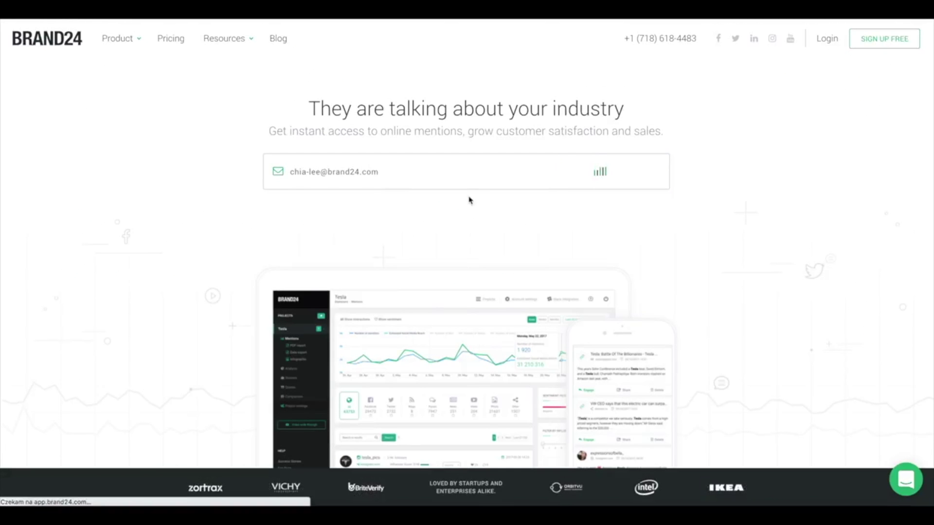
click(827, 42)
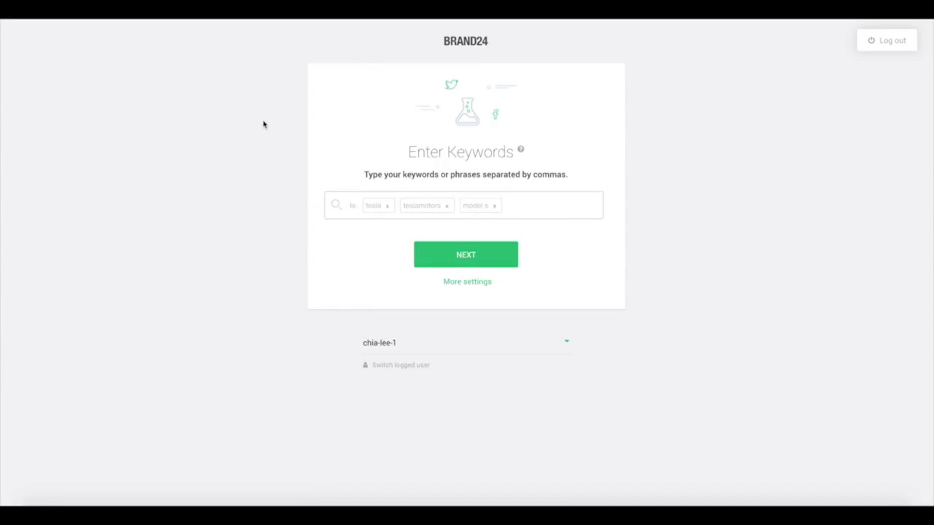
- Create a project tracking 'hotel hilton' and 'hotelhilton', limited to English mentions
text(hotel )
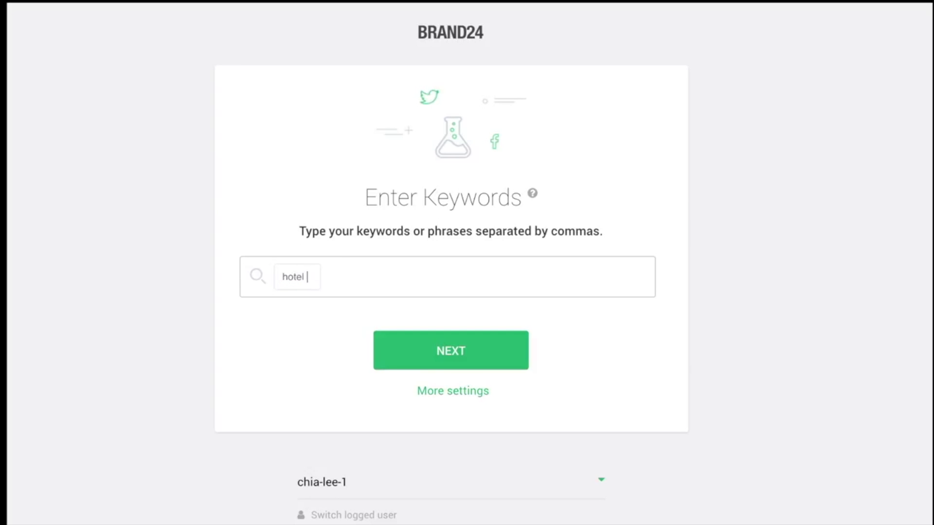
text(hilton)
key(comma)
text(hotelhi)
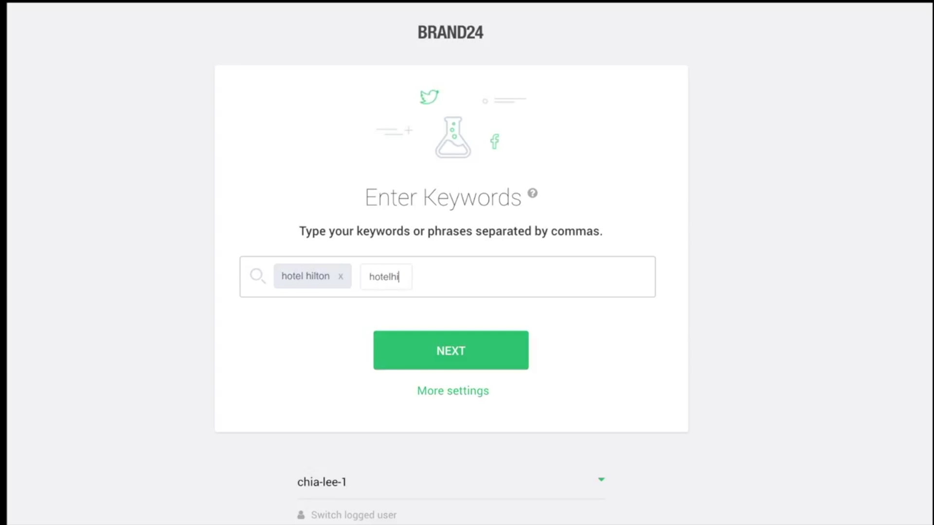
text(lton)
key(comma)
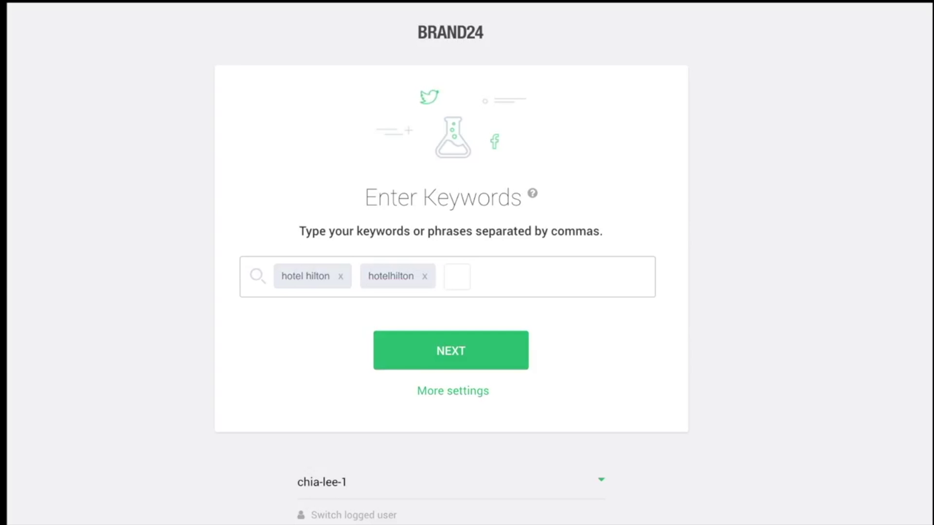
click(449, 347)
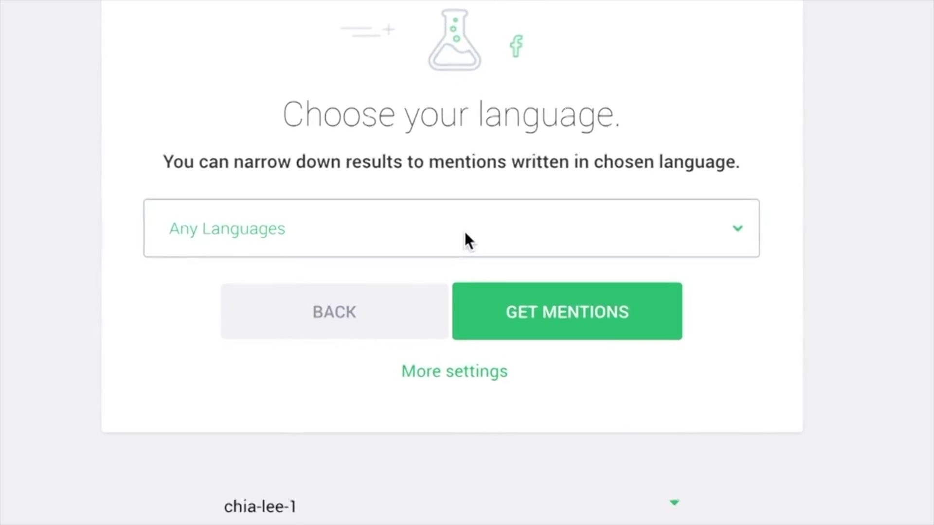
click(461, 265)
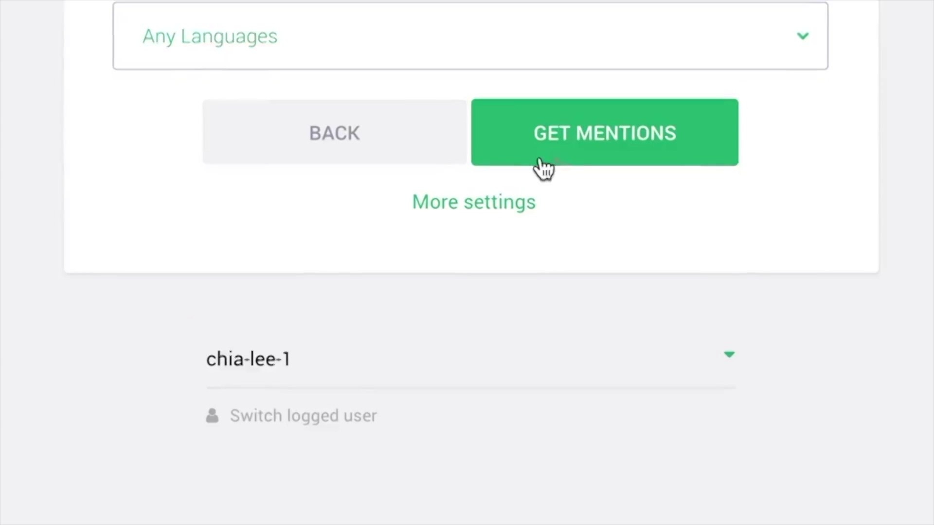
click(538, 163)
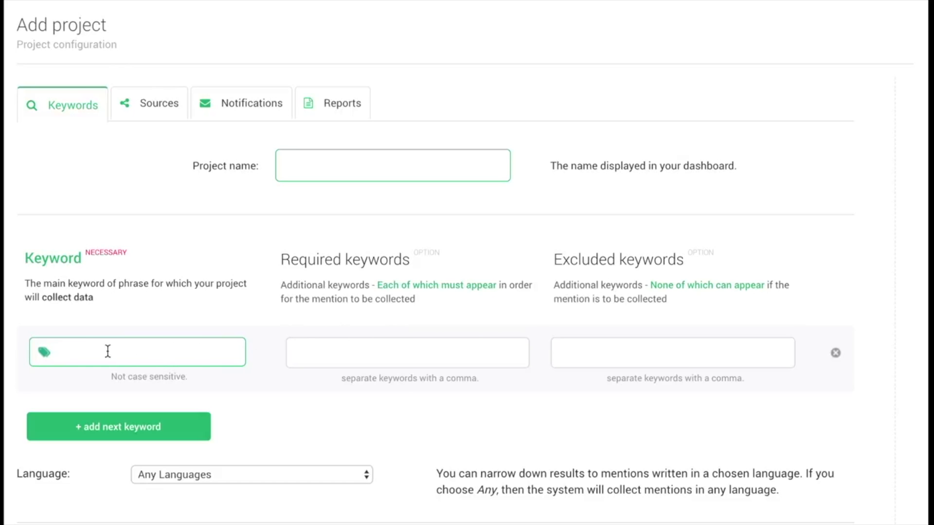
- Enter Felix as the main keyword and Hotel as a required keyword
text(Felix)
key(Tab)
text(Hotel)
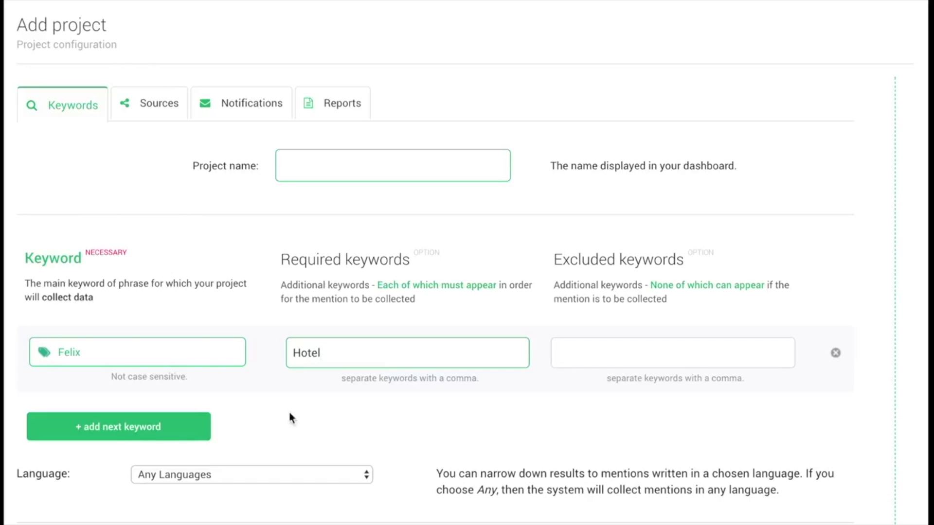
click(373, 419)
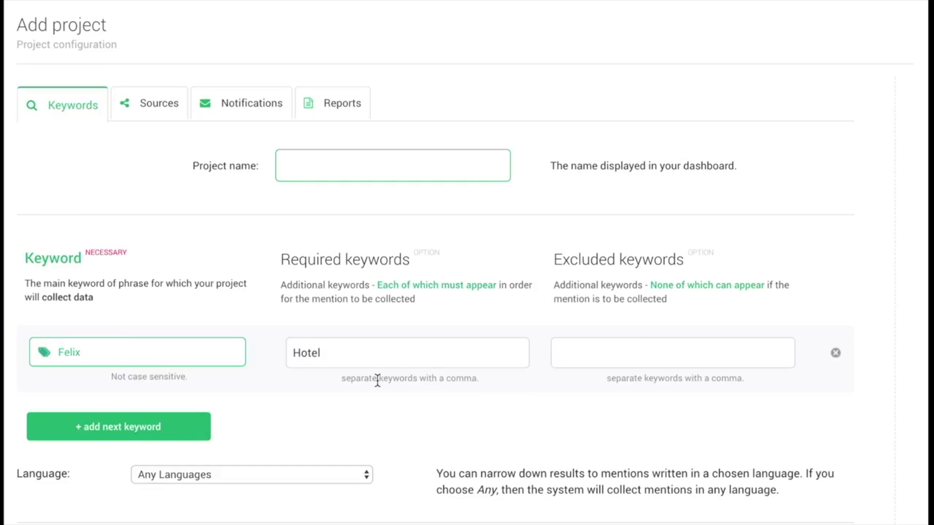
- Add restaurant to the required keywords, set the keyword to Dove, and exclude Cameron
click(349, 353)
text(, restaurant)
click(140, 353)
text(Dove)
click(565, 356)
text(Cameron)
click(517, 392)
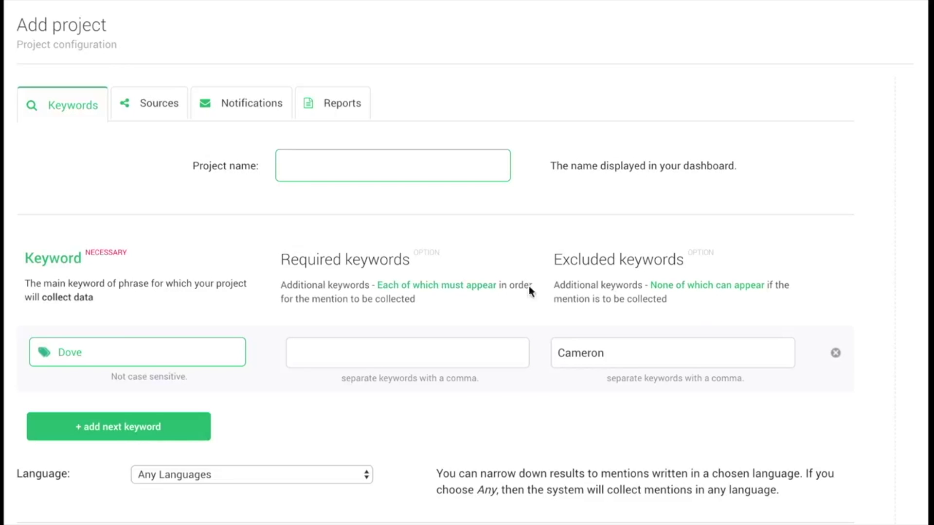
- Name the project 'Dove Cameron' and save it
click(342, 161)
text(Dove Cameron)
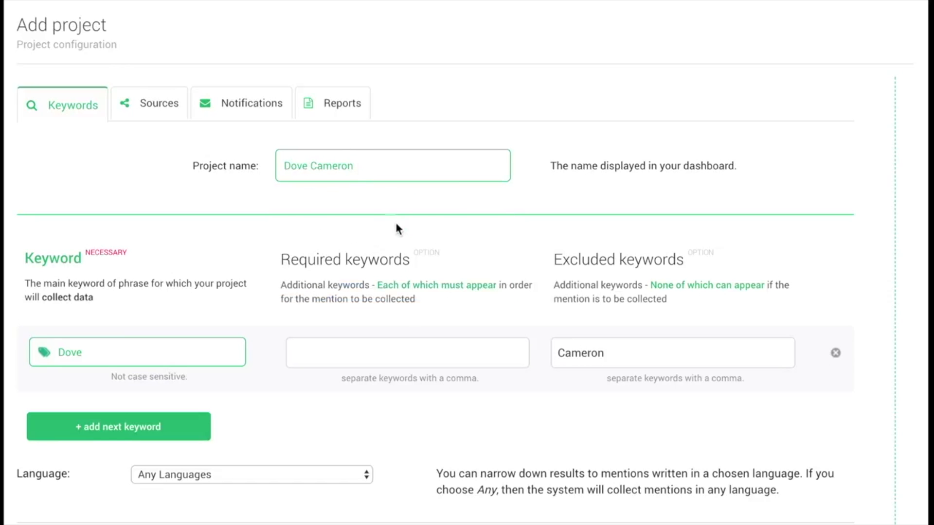
click(822, 524)
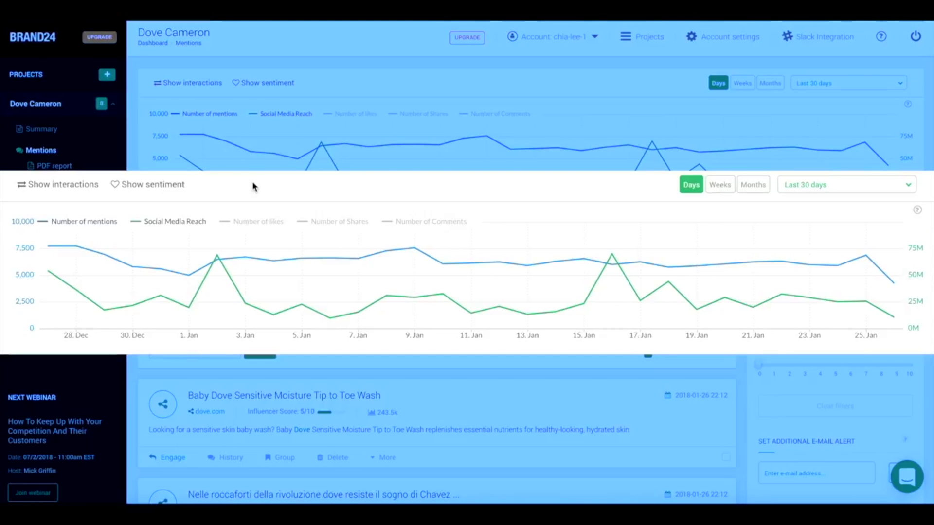
- Turn on the Number of likes, Number of shares and Number of comments chart lines
click(260, 222)
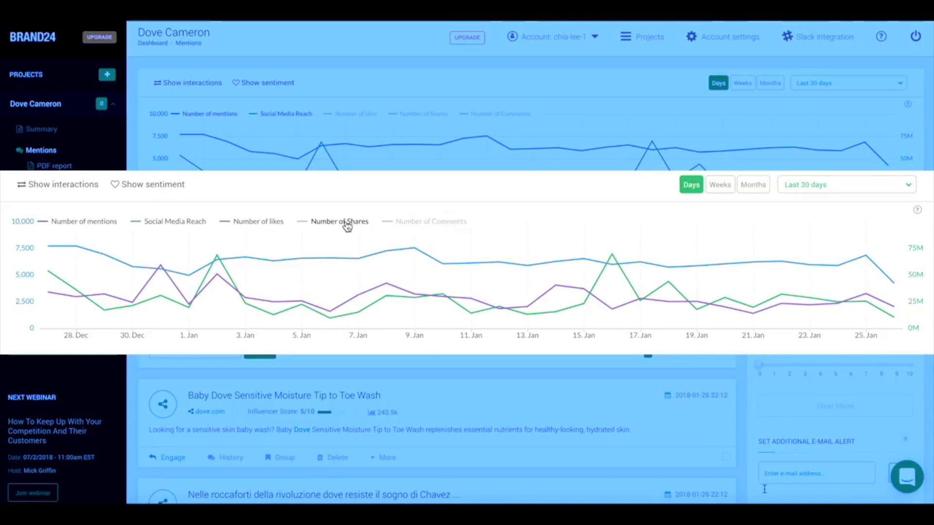
click(346, 222)
click(418, 221)
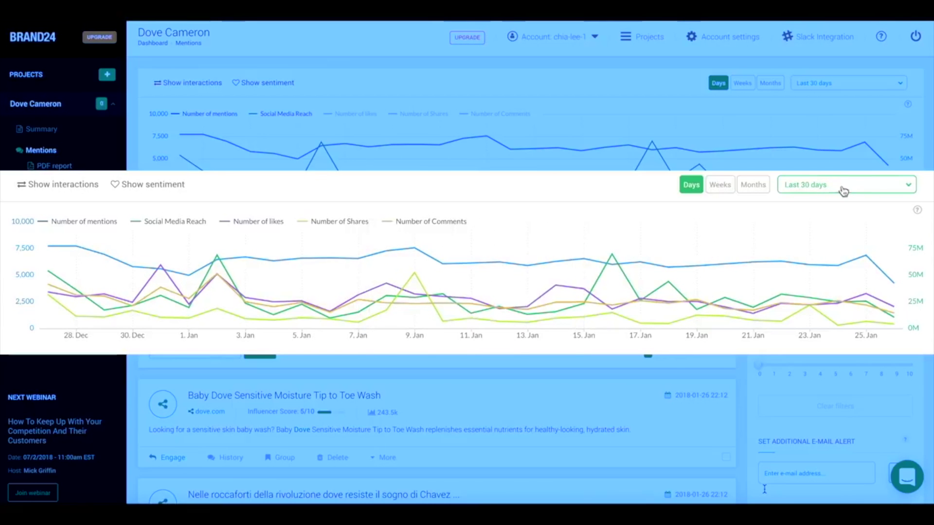
- Apply the Last 30 days range and group the chart by weeks
click(883, 192)
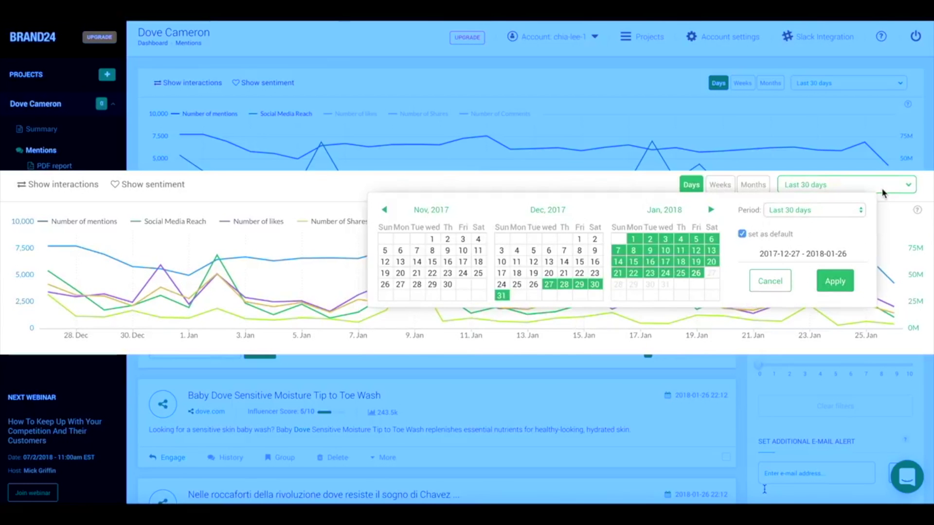
click(798, 209)
click(798, 209)
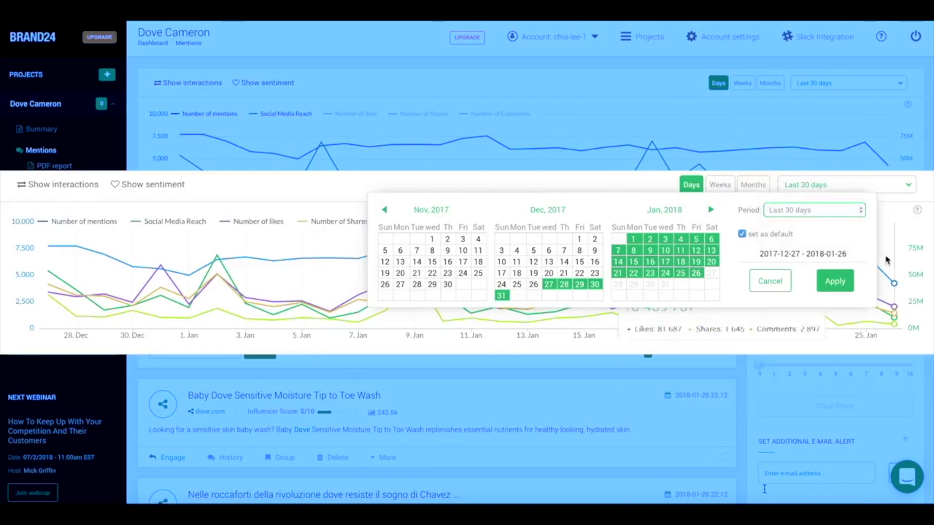
click(848, 290)
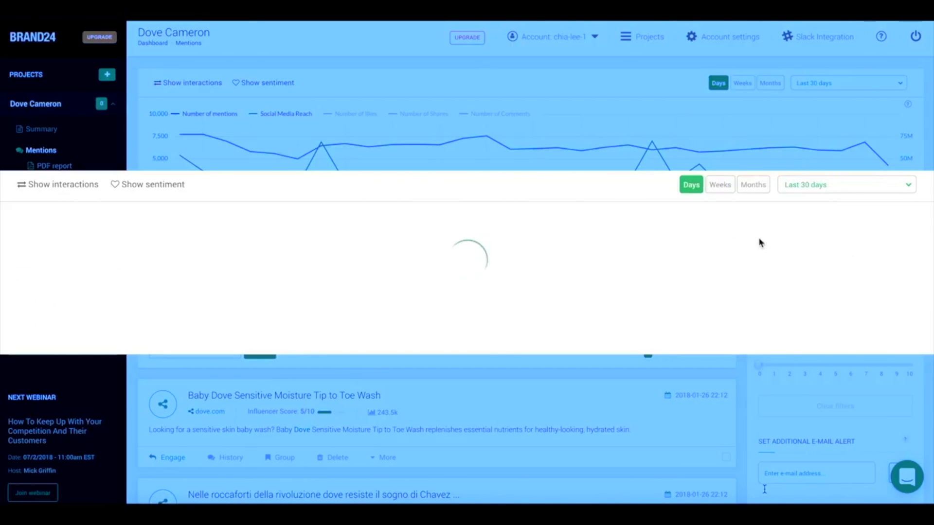
click(753, 185)
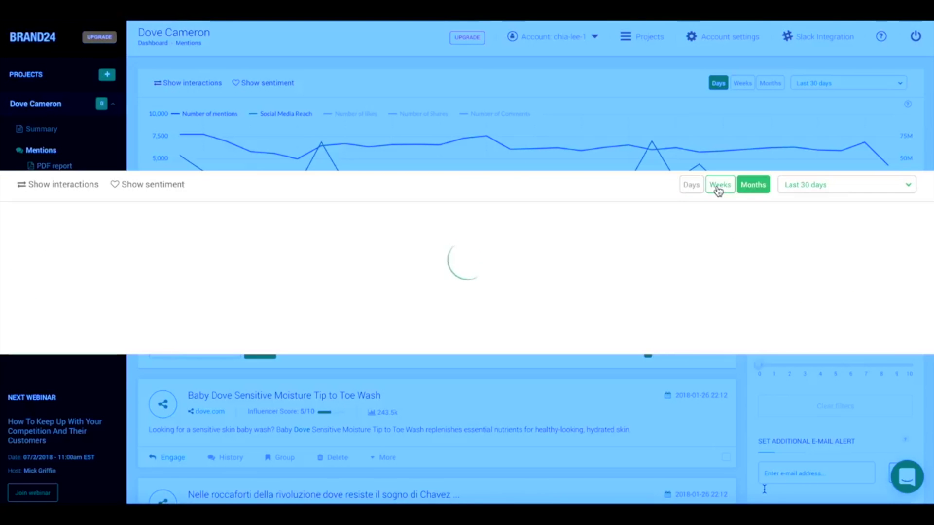
click(718, 187)
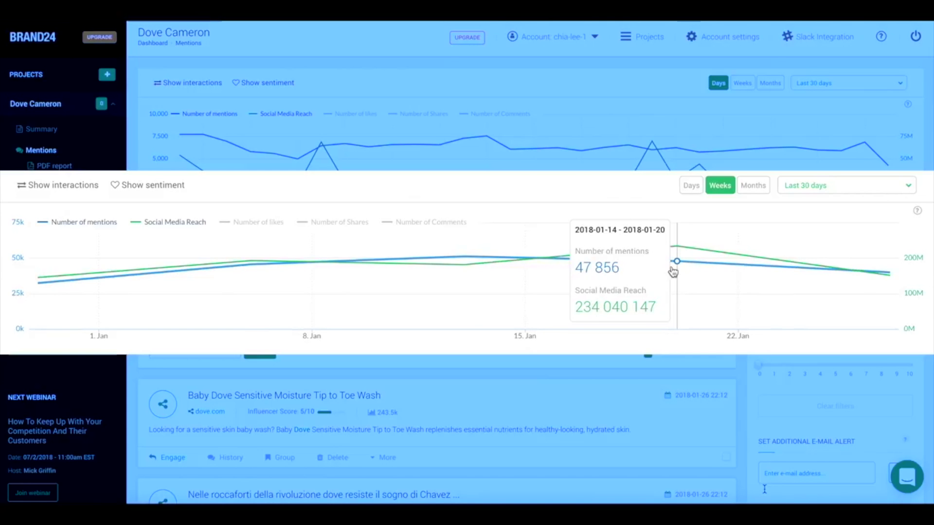
- Toggle the Number of comments, shares and likes lines on the weekly chart
click(437, 225)
click(344, 222)
click(250, 221)
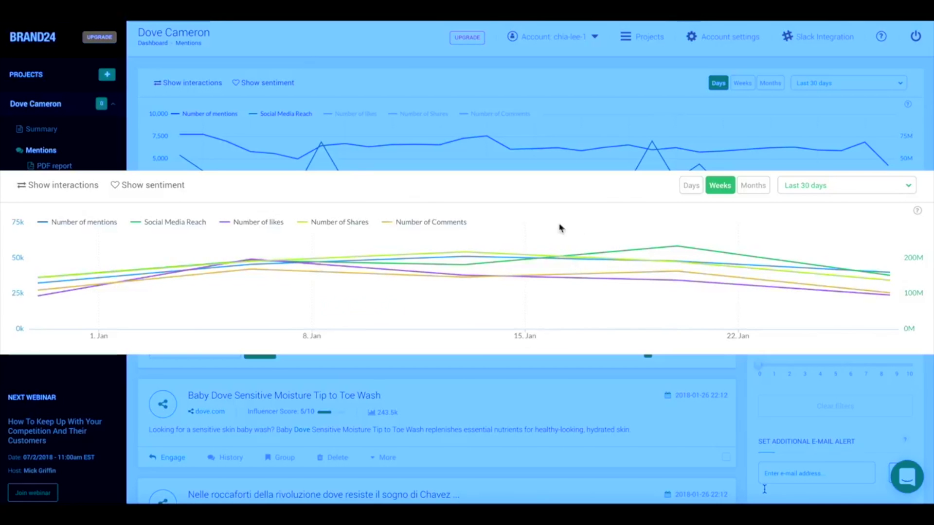
mouse_move(700, 244)
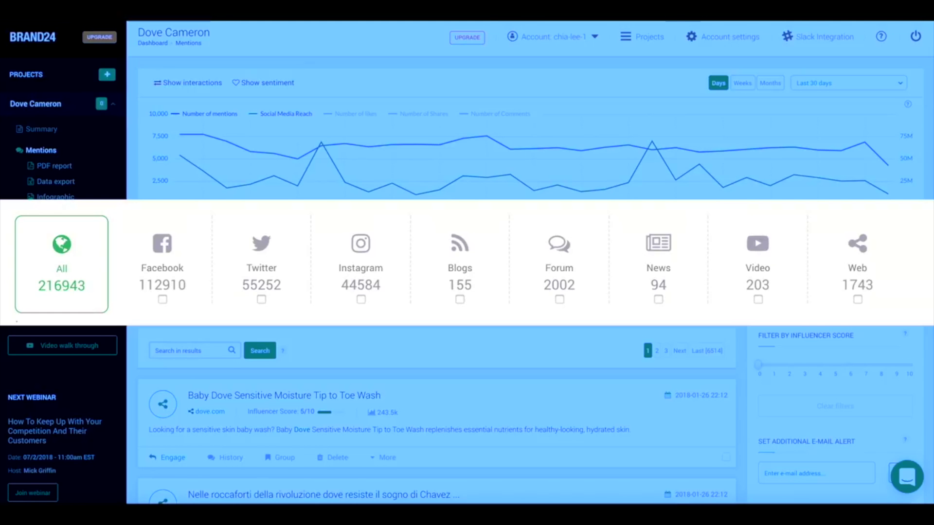
- Try the Facebook, Web and Twitter source filters, then untick Twitter and Facebook, keeping Web
click(162, 296)
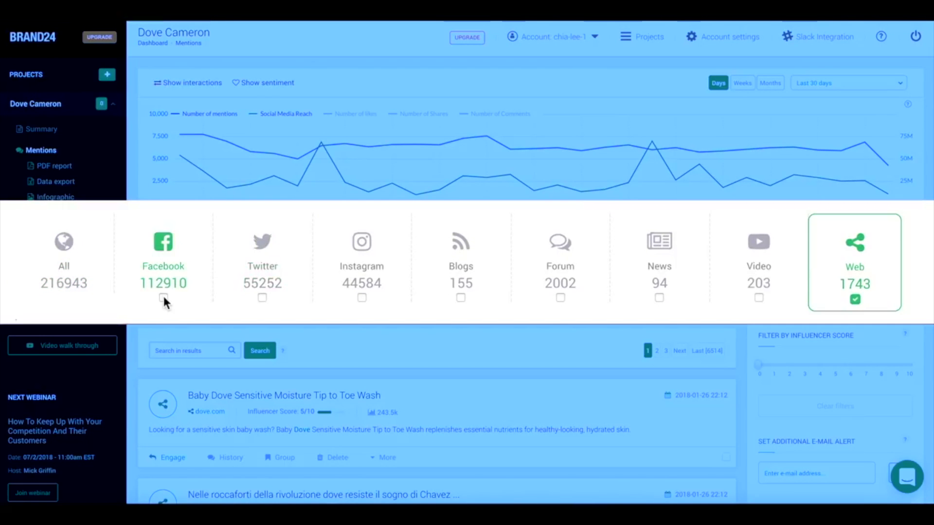
click(260, 290)
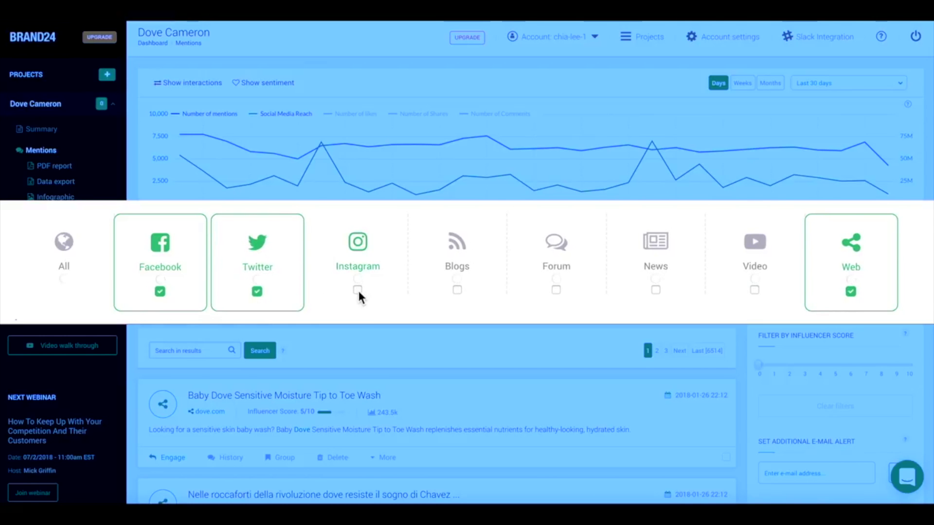
click(257, 290)
click(158, 291)
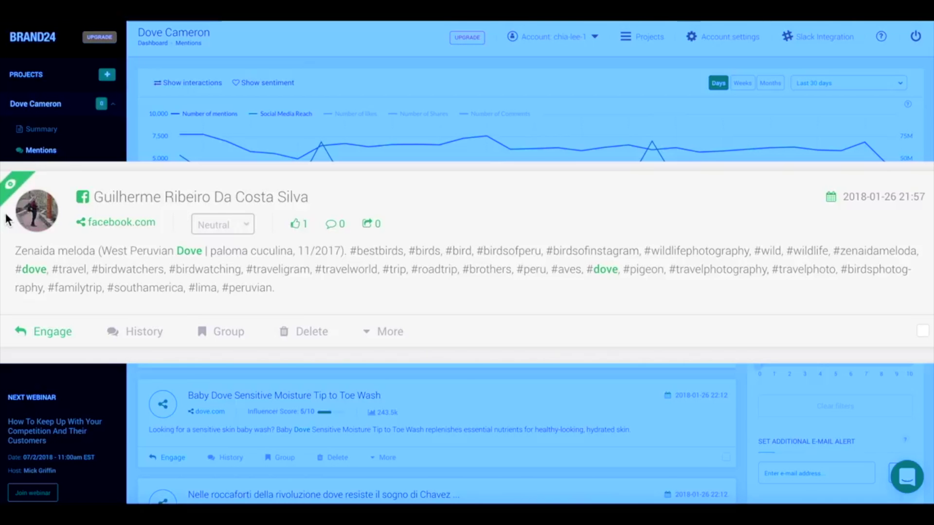
- Start a new mention group named 'Angry' and request deletion of the Emotions of Colors mention
scroll(6, 219, down, 3)
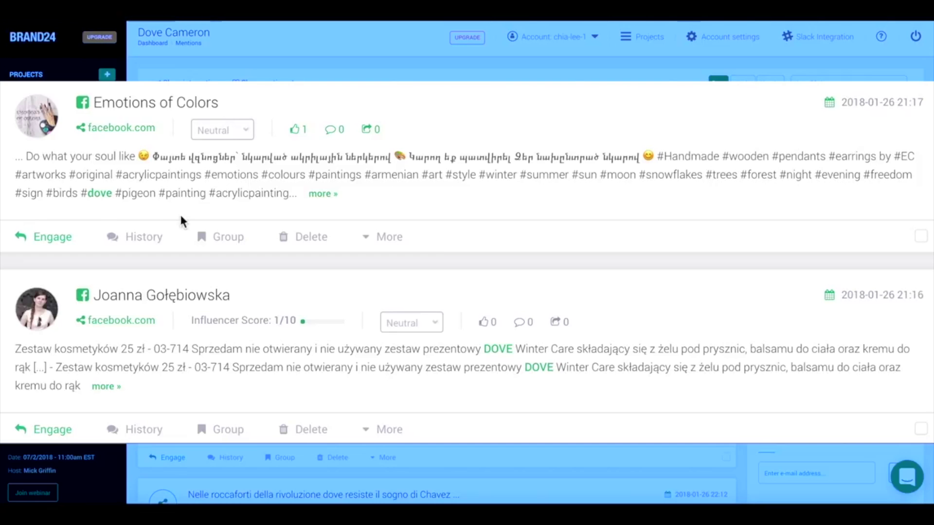
click(231, 238)
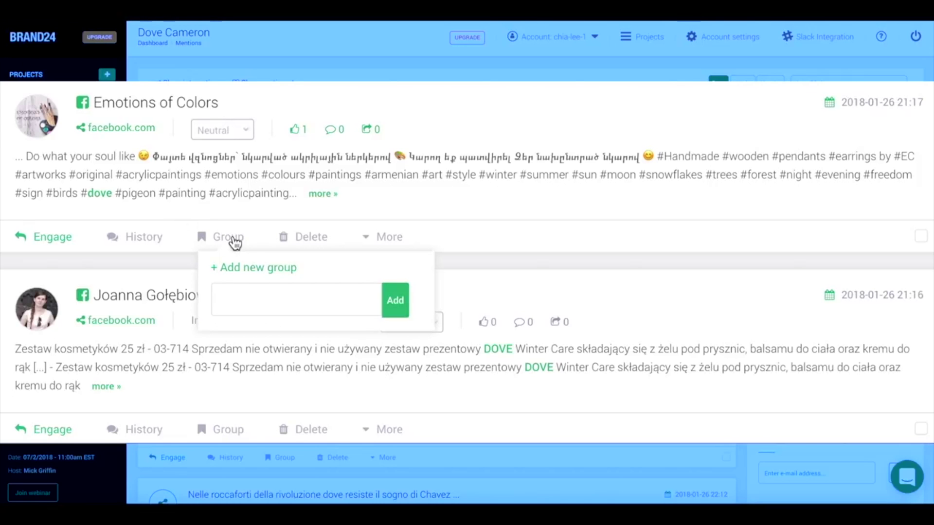
click(254, 300)
text(Angry)
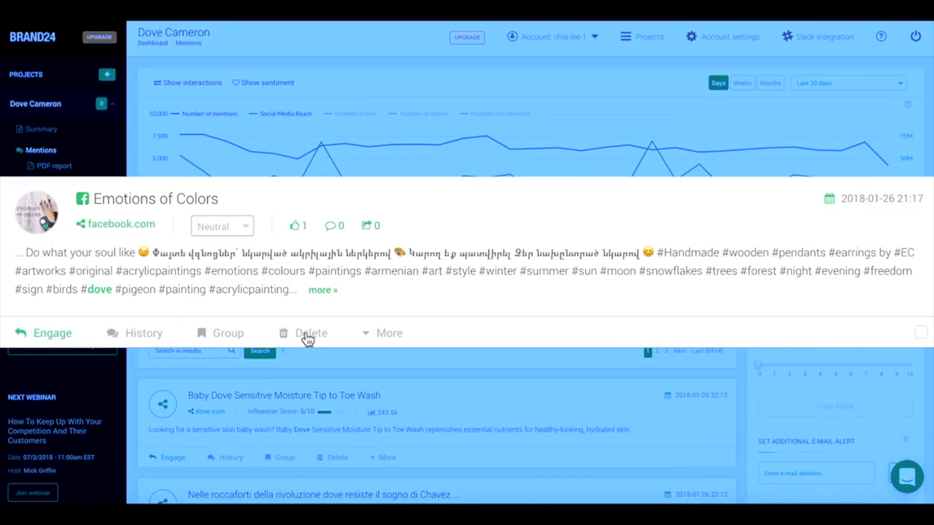
click(306, 335)
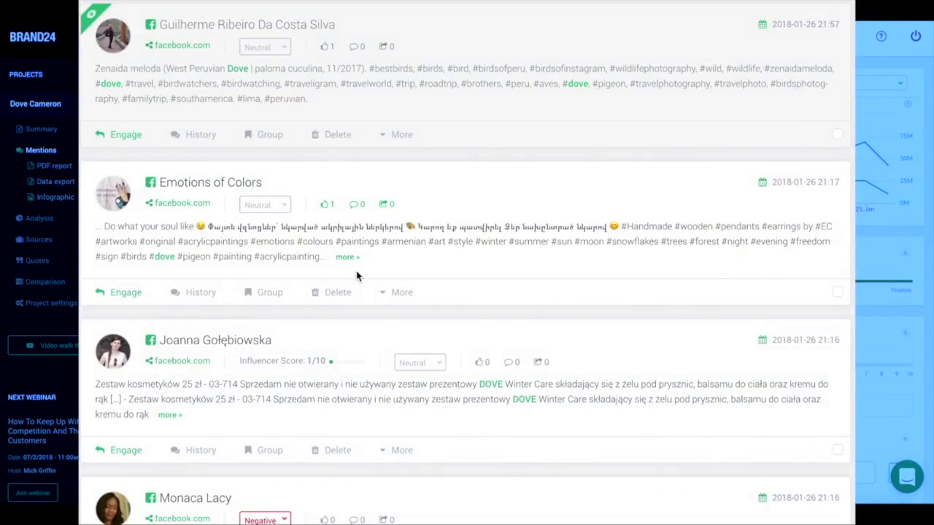
- Mark the Emotions of Colors mention and change its sentiment from Neutral to Positive
click(393, 294)
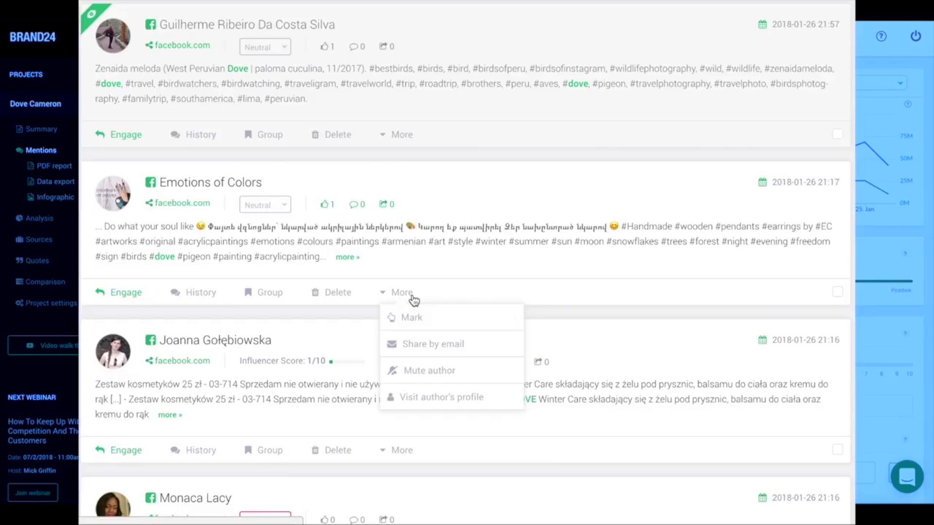
click(430, 317)
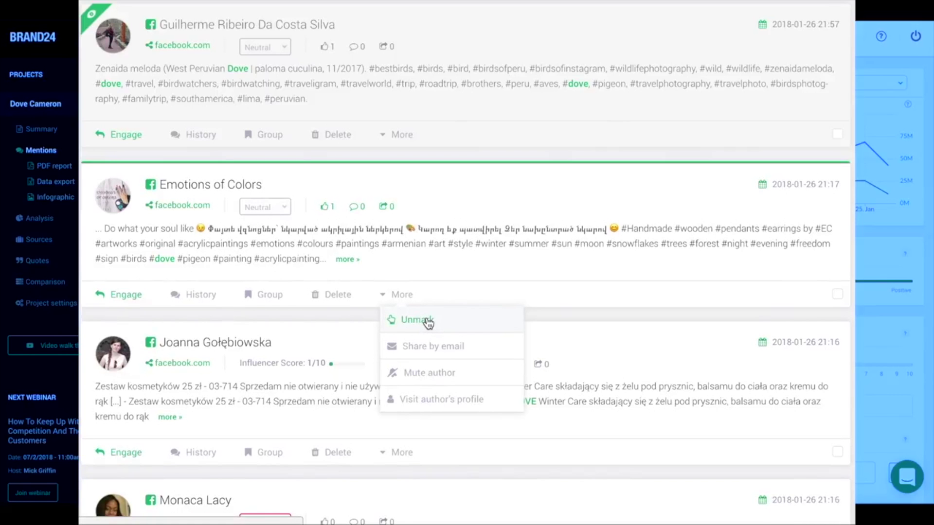
click(433, 322)
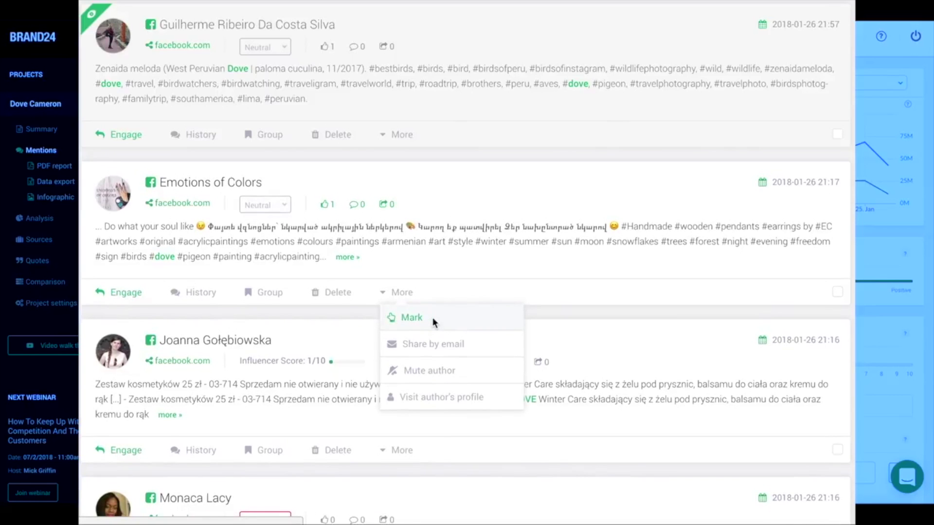
click(420, 320)
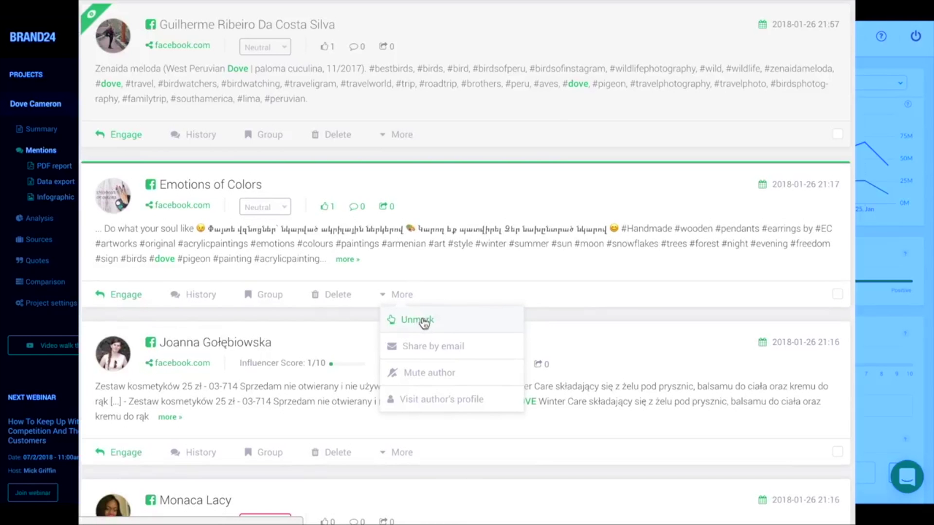
click(454, 346)
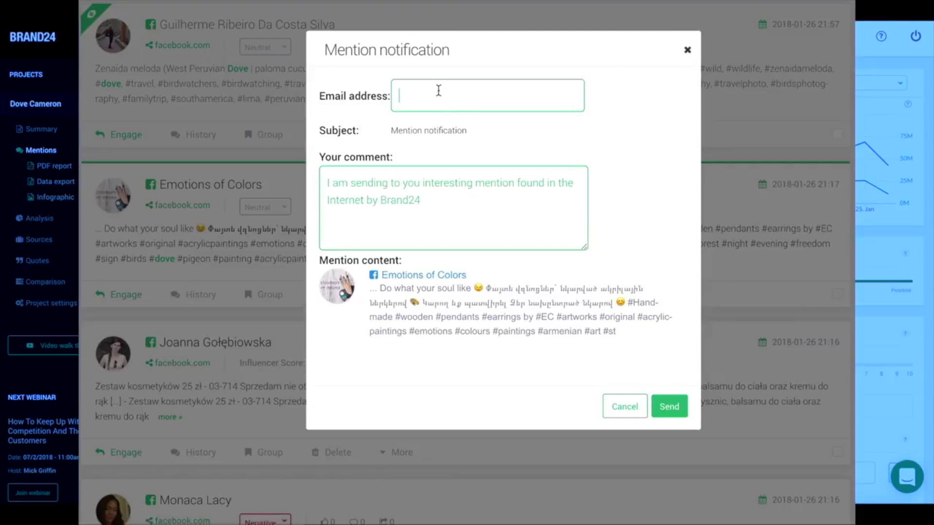
key(Escape)
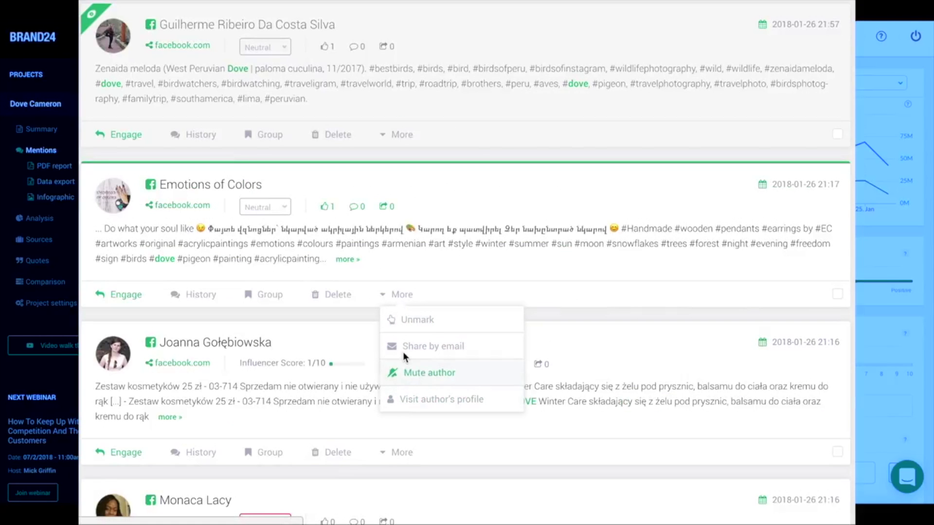
key(Escape)
click(277, 209)
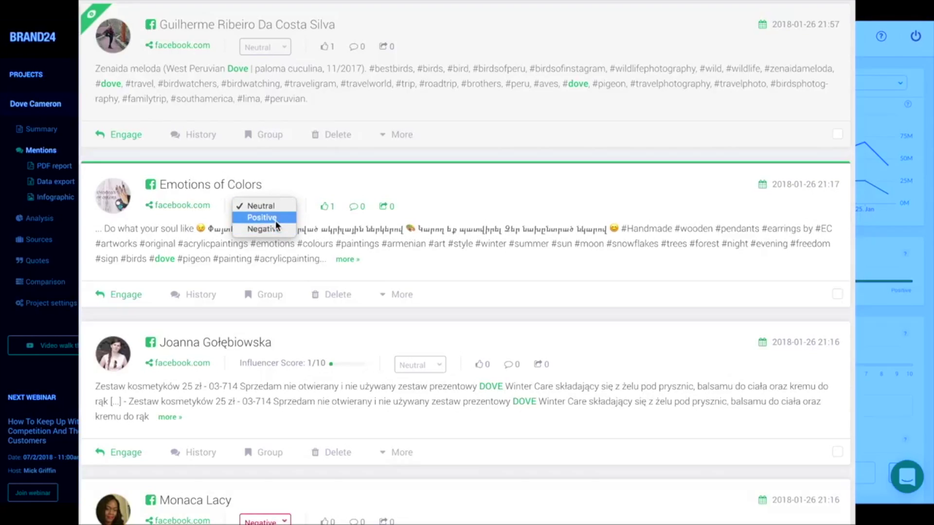
click(274, 218)
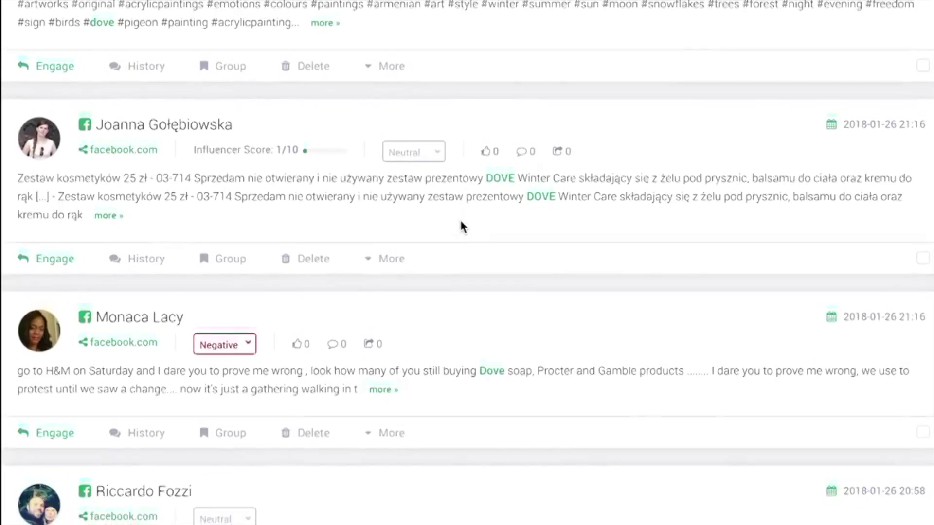
scroll(461, 224, down, 3)
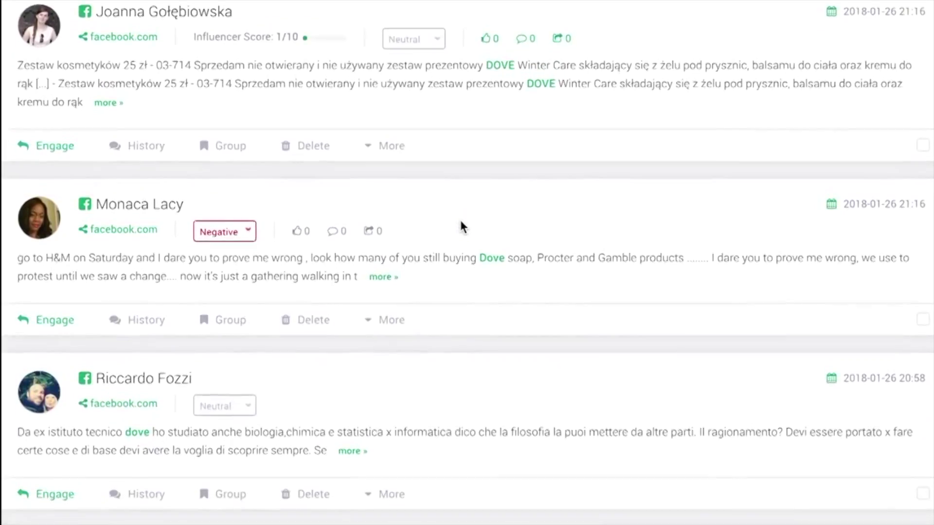
scroll(460, 225, down, 3)
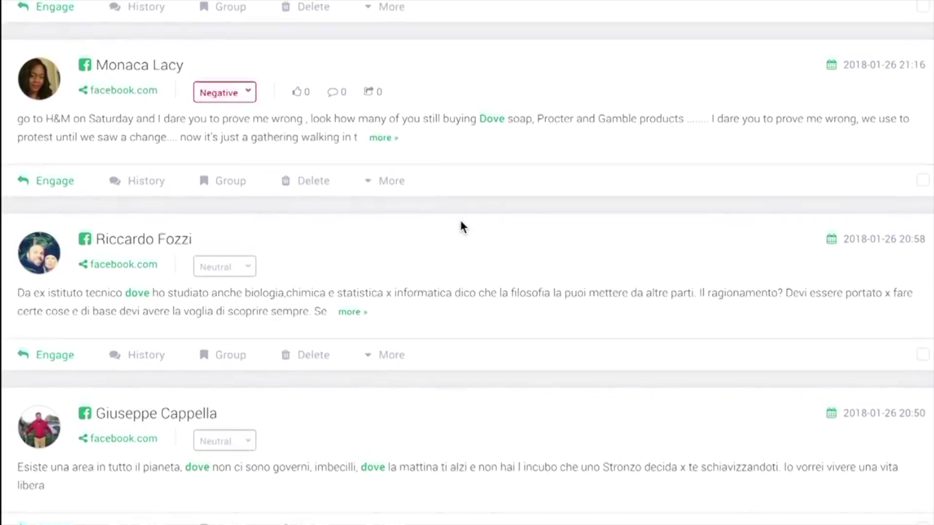
scroll(462, 227, down, 3)
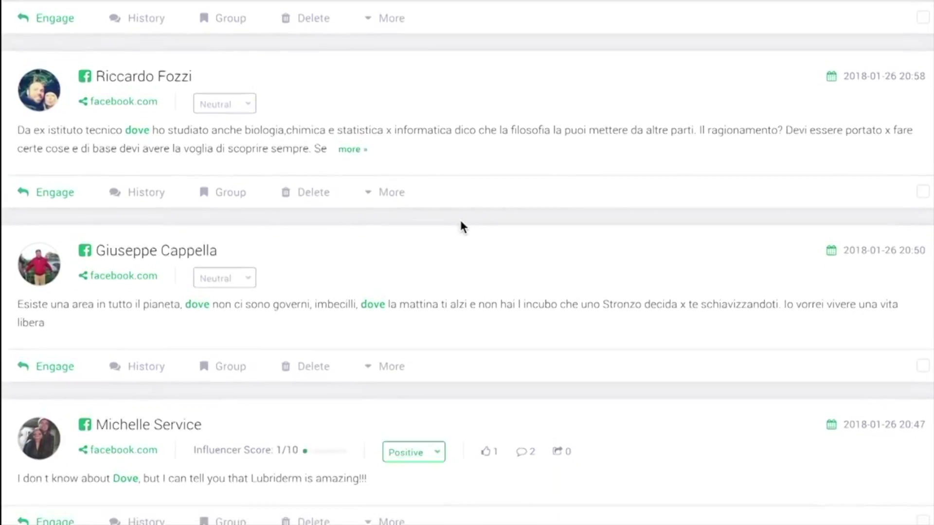
scroll(462, 226, down, 3)
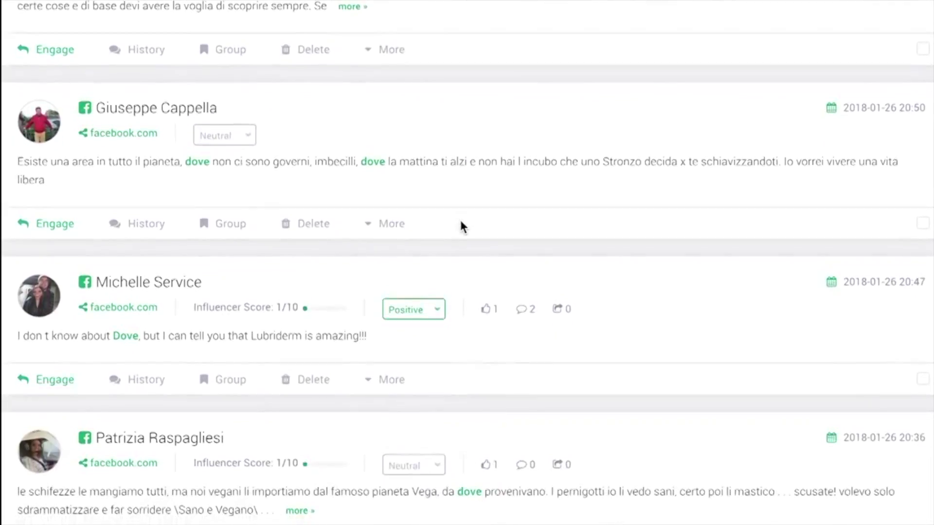
scroll(461, 223, down, 3)
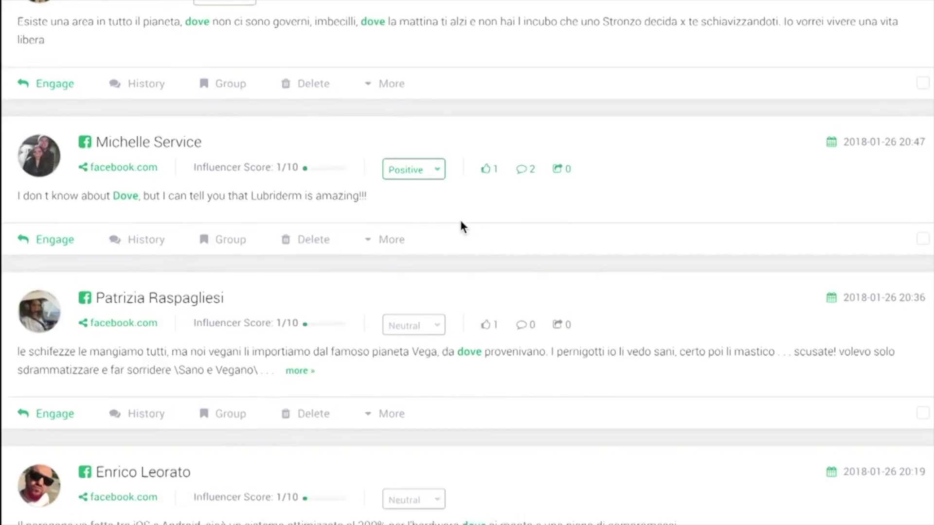
scroll(462, 226, down, 1)
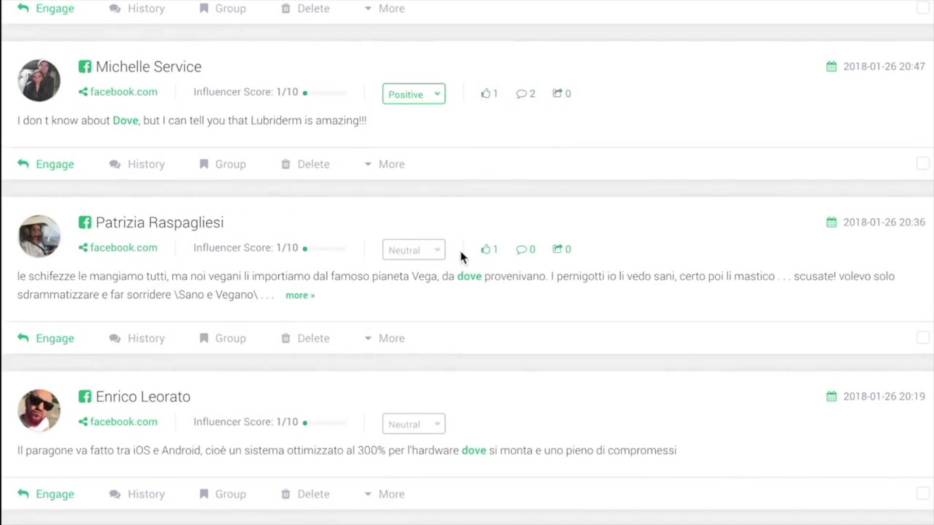
scroll(461, 256, down, 3)
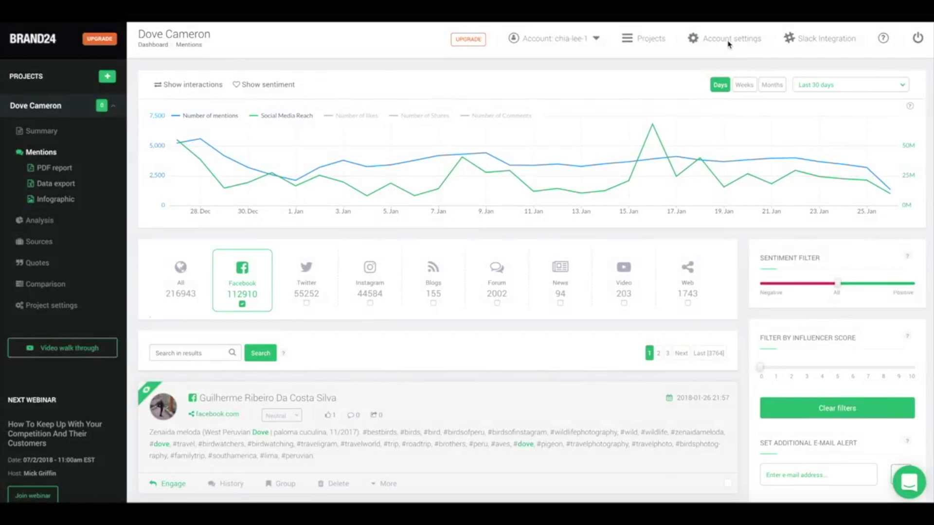
- Check the account user settings, then filter the Dove Cameron feed to Positive sentiment only
click(729, 44)
click(822, 322)
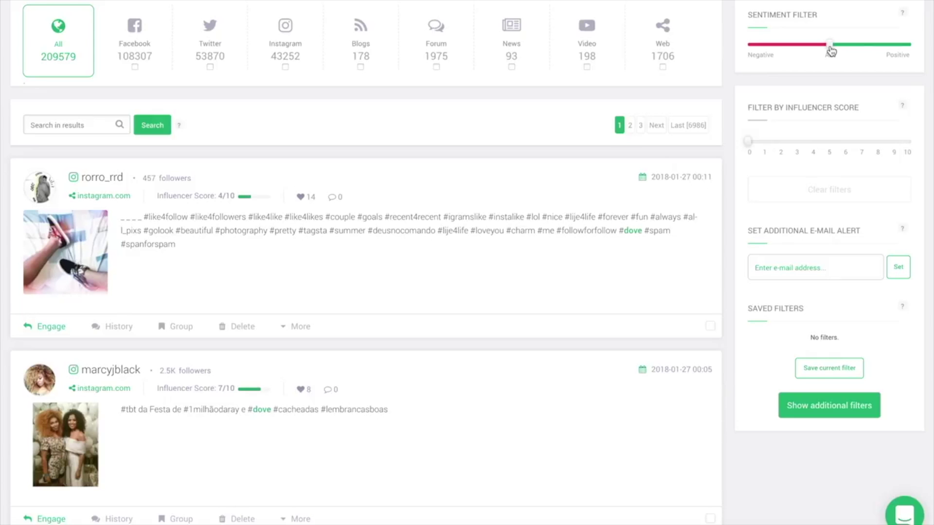
drag(830, 46, 750, 46)
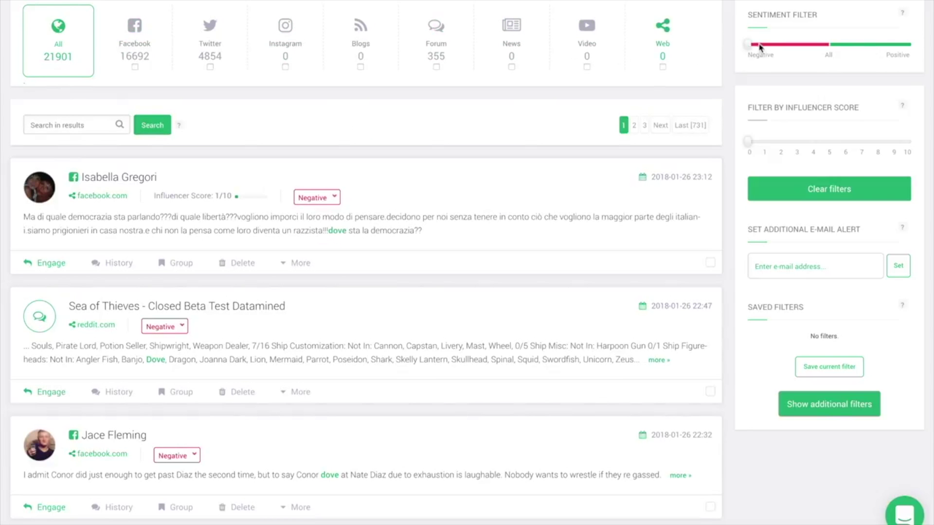
drag(749, 44, 910, 50)
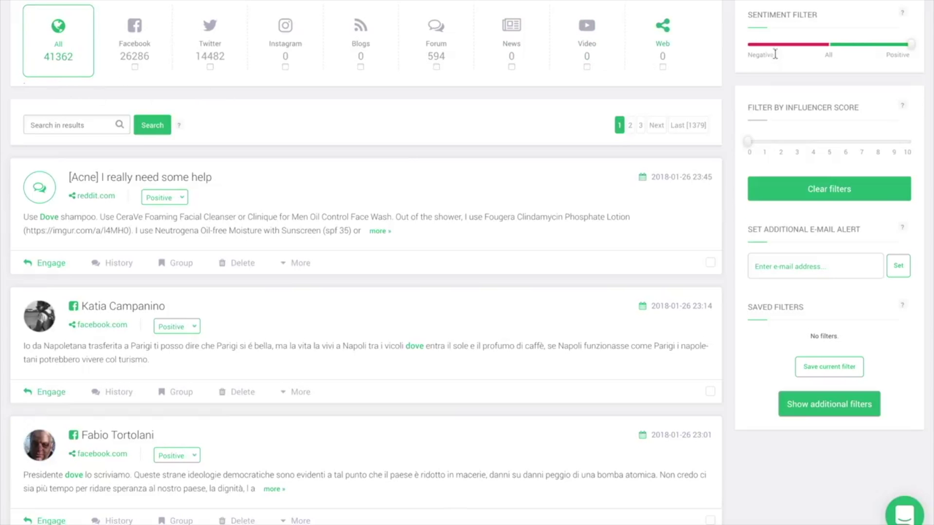
- Reset the sentiment filter to All and display the positive-versus-negative mentions chart
click(829, 46)
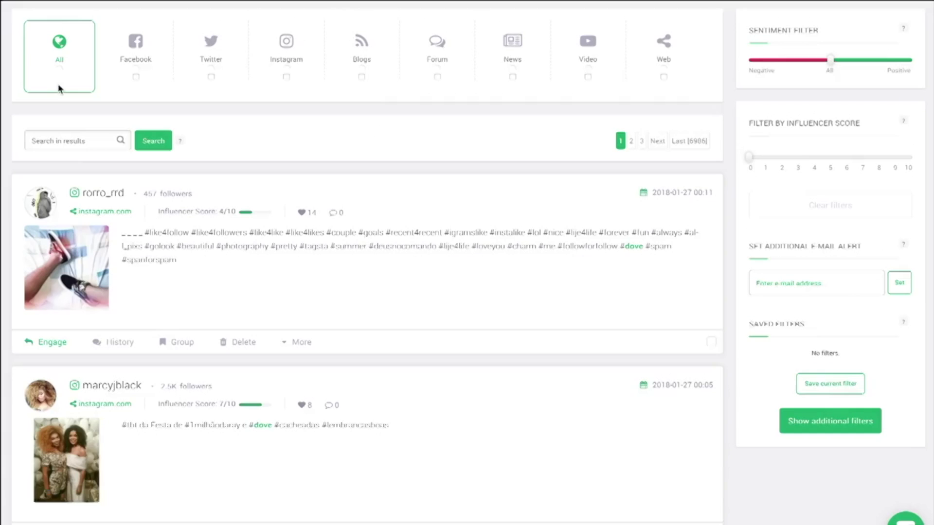
scroll(59, 89, up, 5)
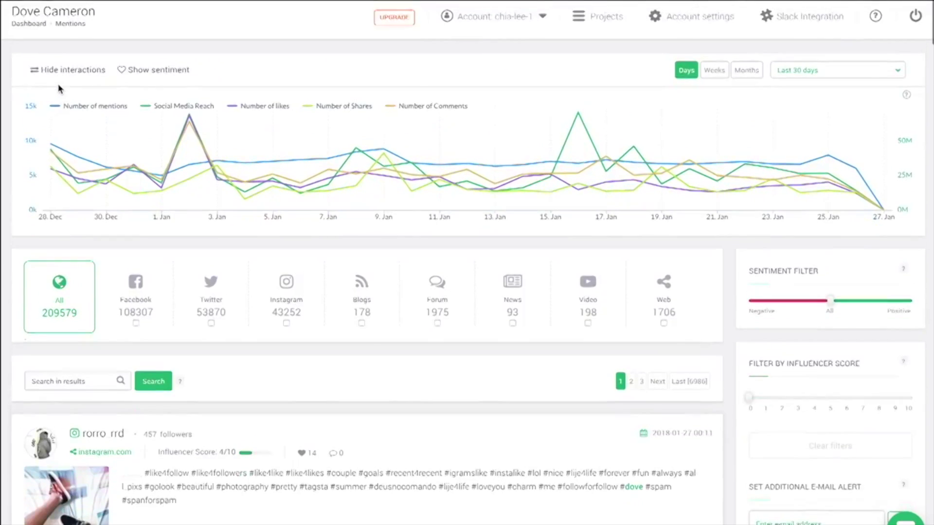
click(151, 71)
scroll(139, 83, down, 3)
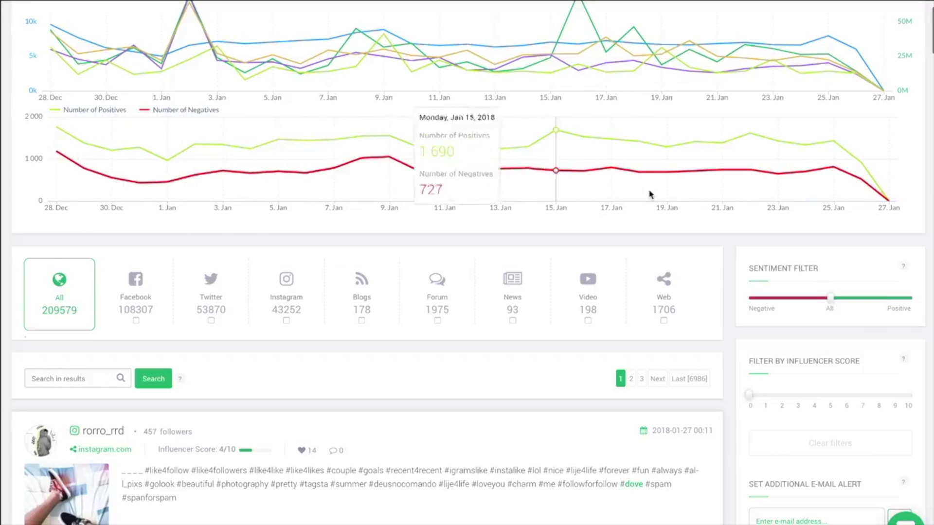
scroll(735, 246, down, 3)
scroll(735, 248, down, 3)
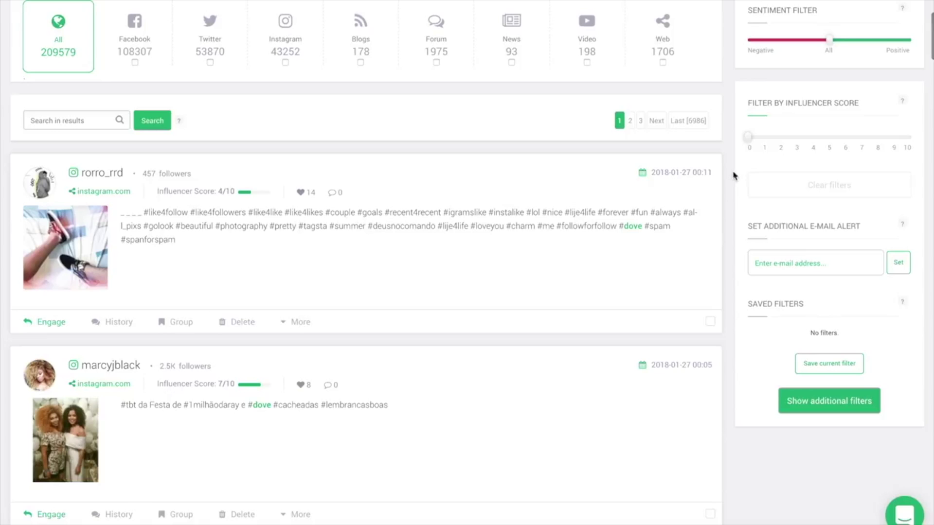
- Set interaction thresholds of 10 likes and 5 shares, keeping visits at More than
click(830, 402)
scroll(790, 364, down, 3)
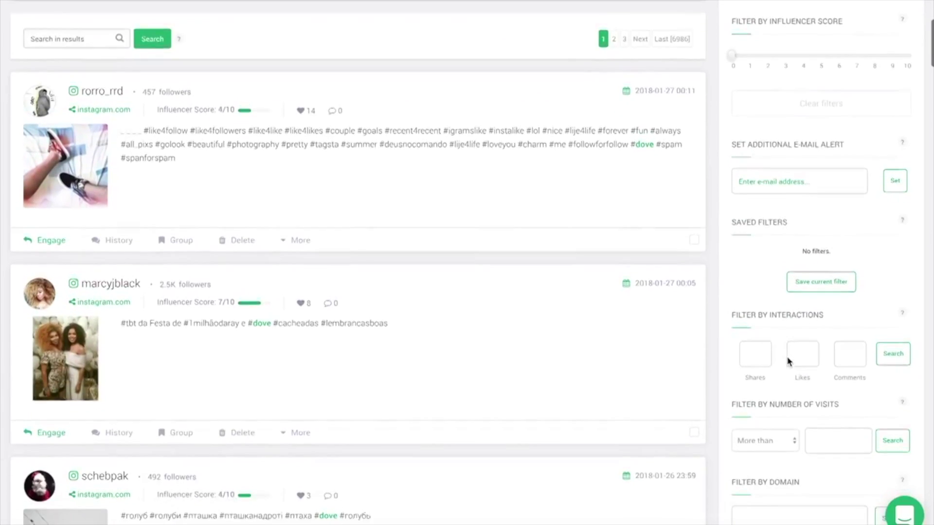
scroll(789, 362, down, 2)
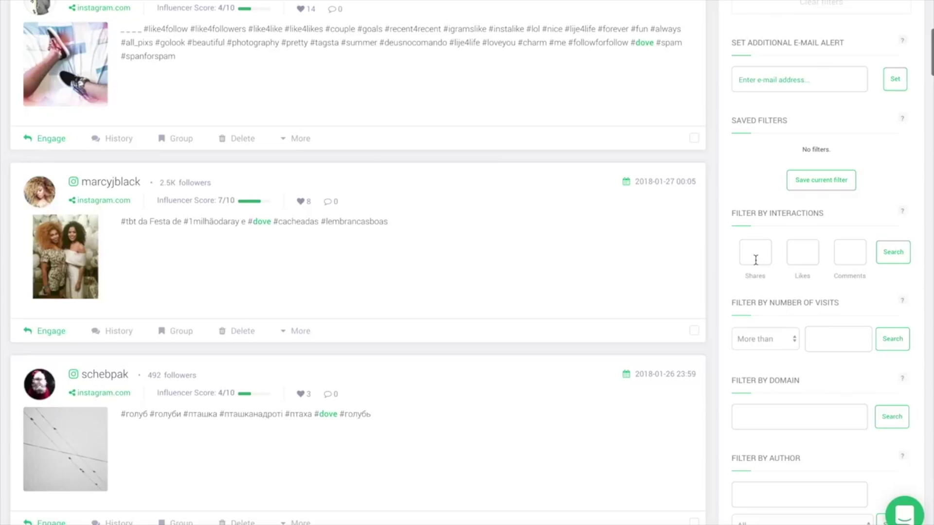
click(810, 260)
text(10)
click(751, 258)
text(5)
click(852, 257)
scroll(749, 297, down, 2)
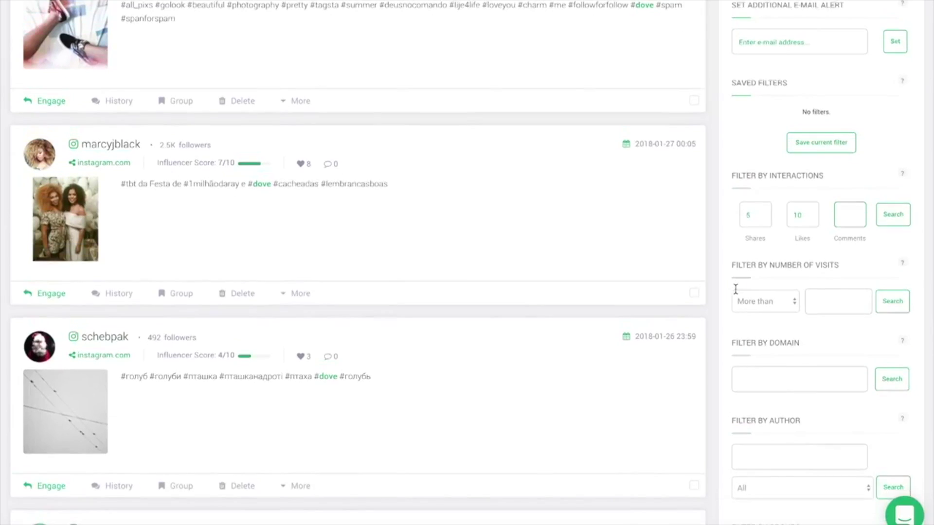
click(771, 258)
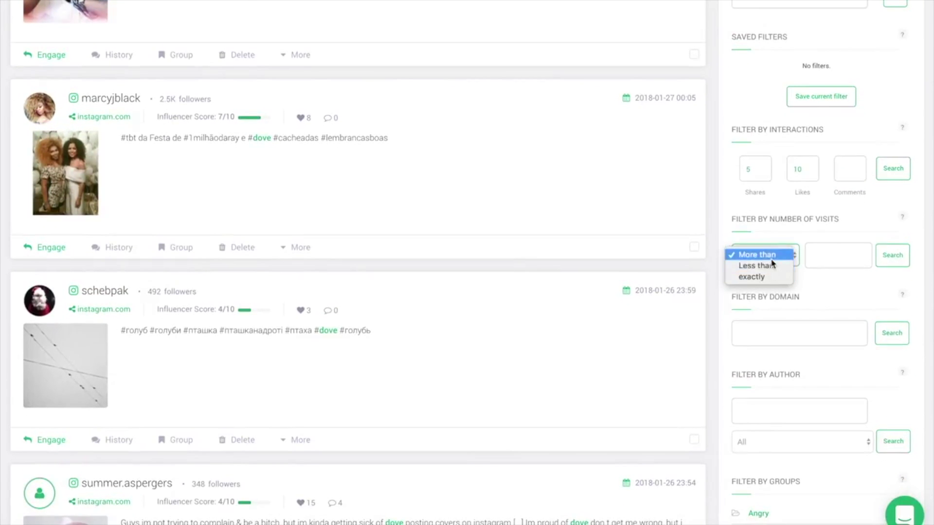
click(766, 254)
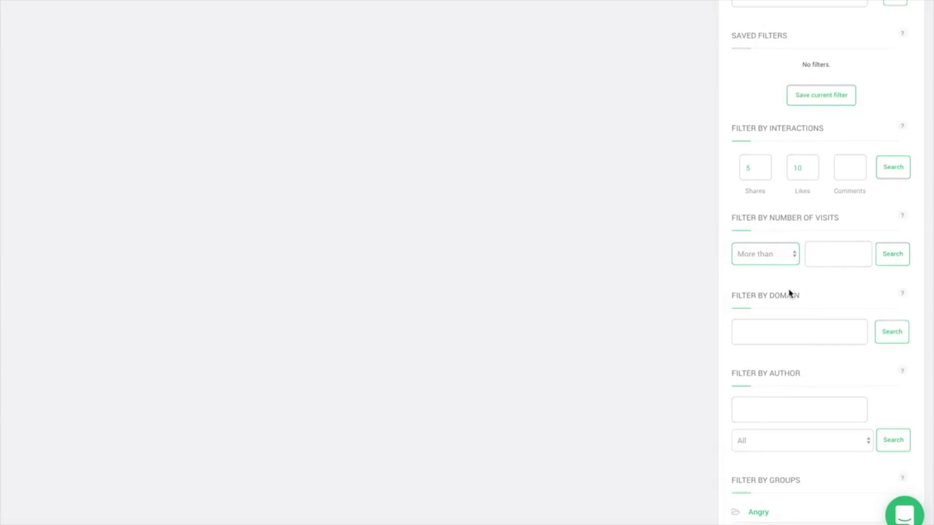
scroll(783, 277, down, 2)
- Limit mentions to the twitter domain and begin an author filter
click(770, 265)
text(twitter)
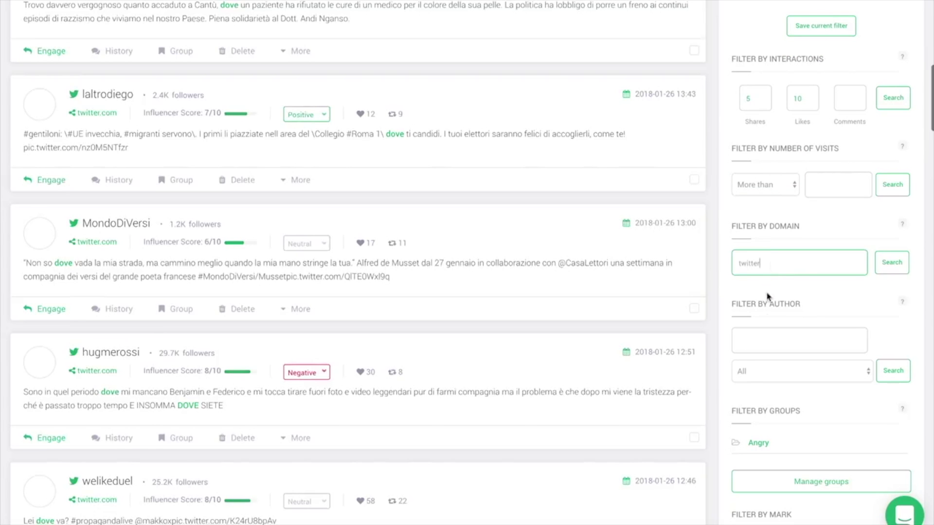
click(767, 337)
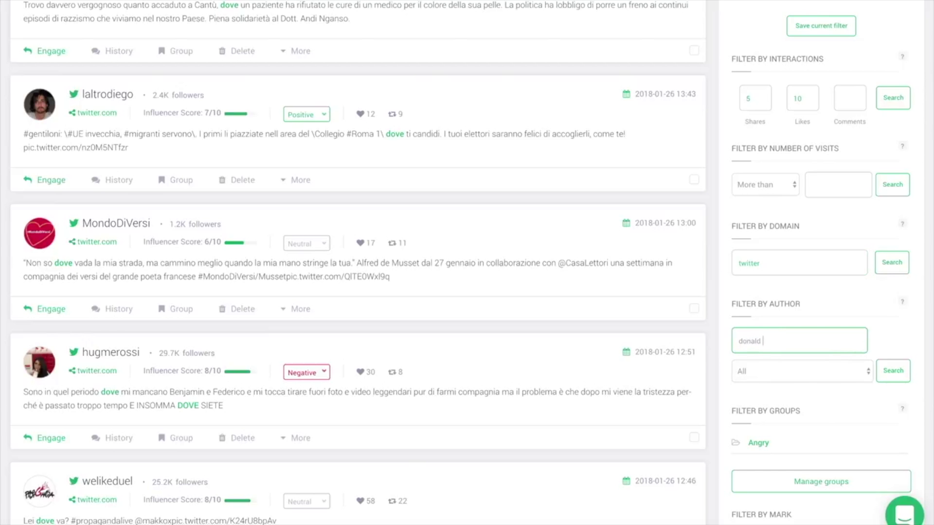
scroll(759, 331, down, 3)
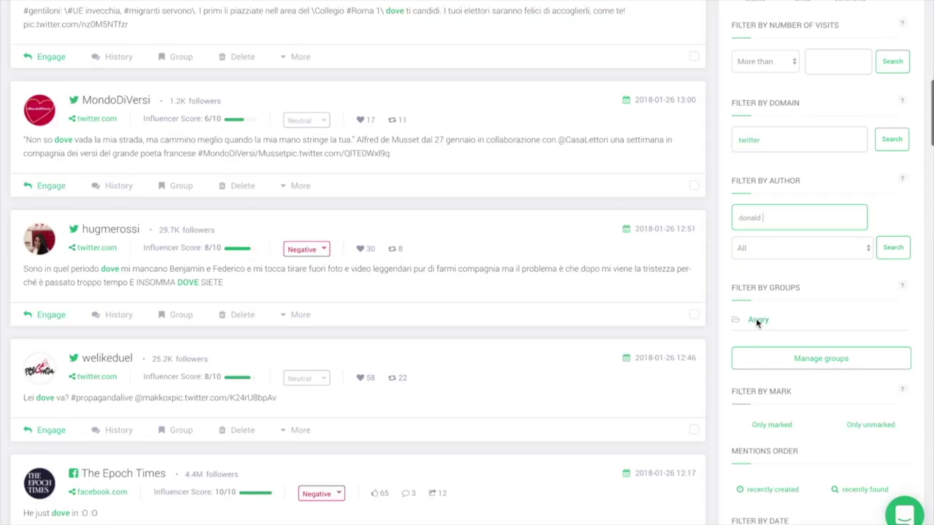
scroll(758, 323, down, 2)
scroll(789, 303, down, 1)
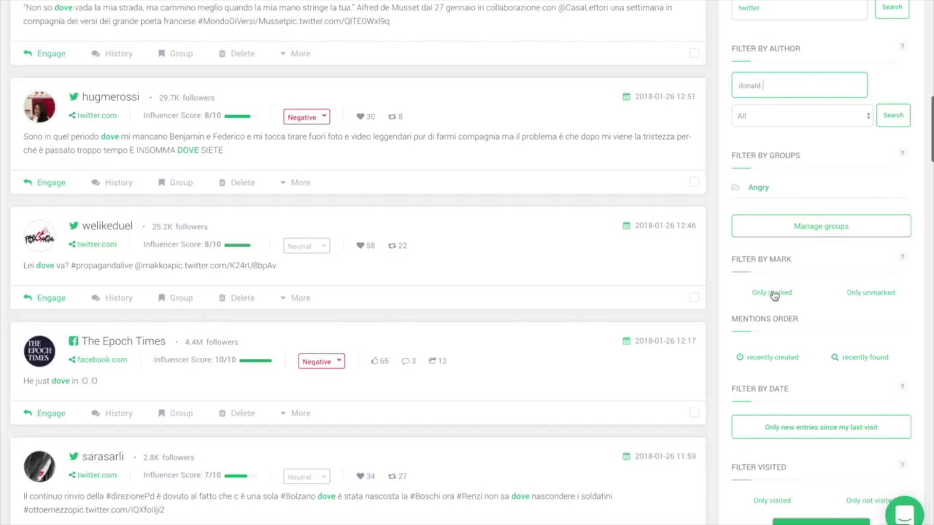
scroll(773, 297, down, 2)
scroll(778, 275, down, 1)
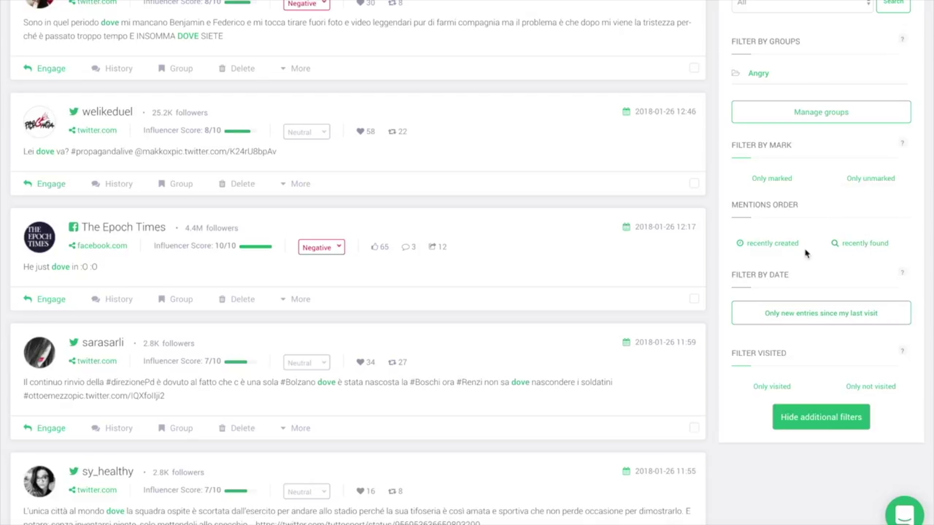
scroll(725, 265, down, 2)
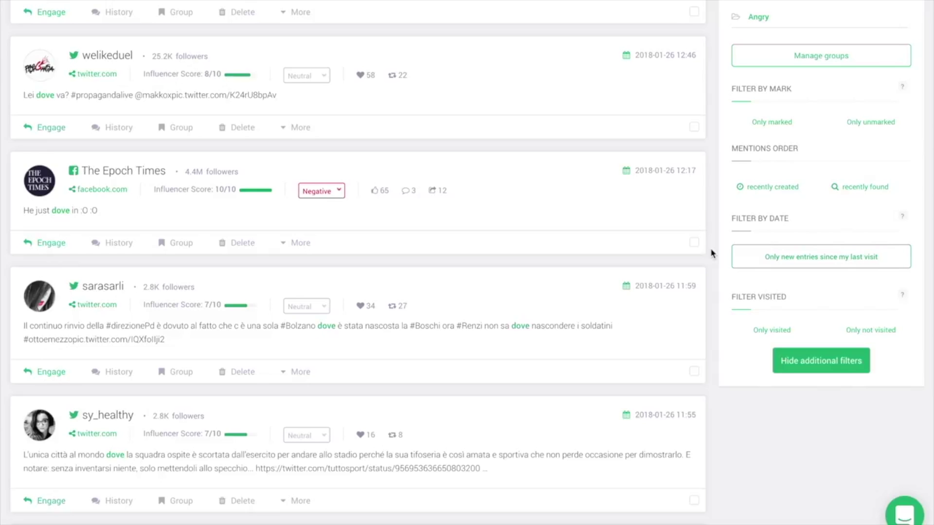
scroll(711, 253, up, 5)
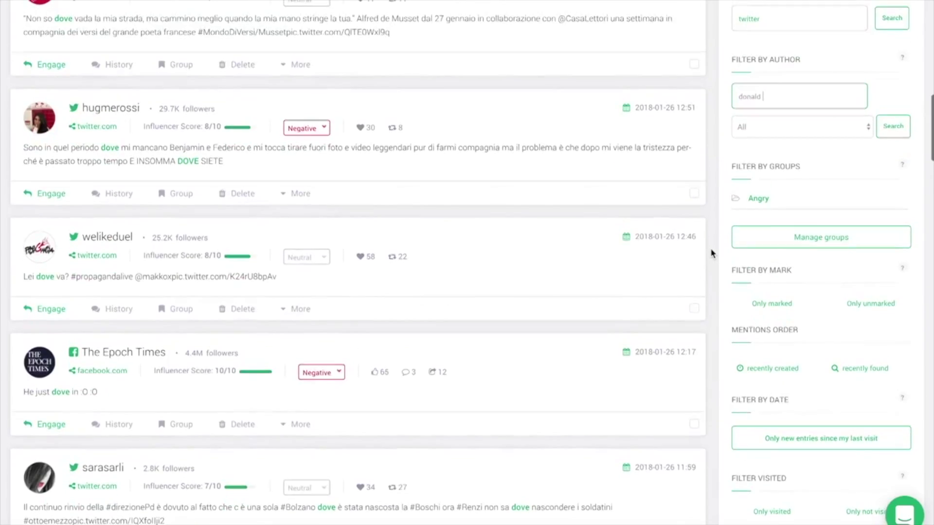
scroll(711, 252, up, 7)
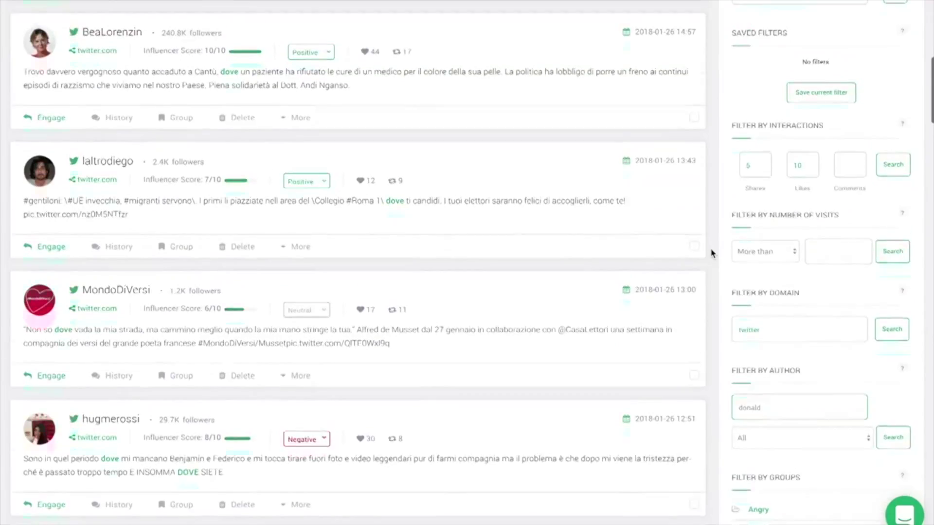
- Save the current set of filters under the name 'My first filter'
scroll(715, 254, up, 3)
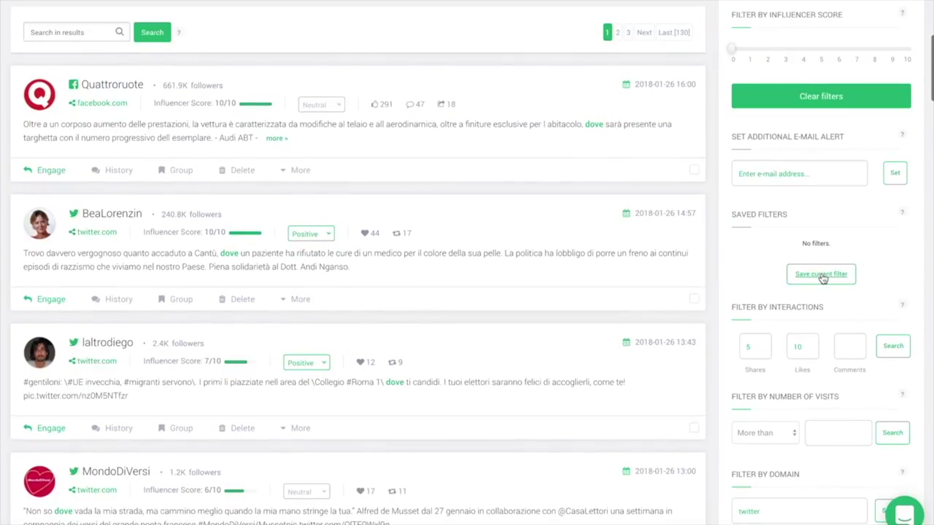
click(822, 274)
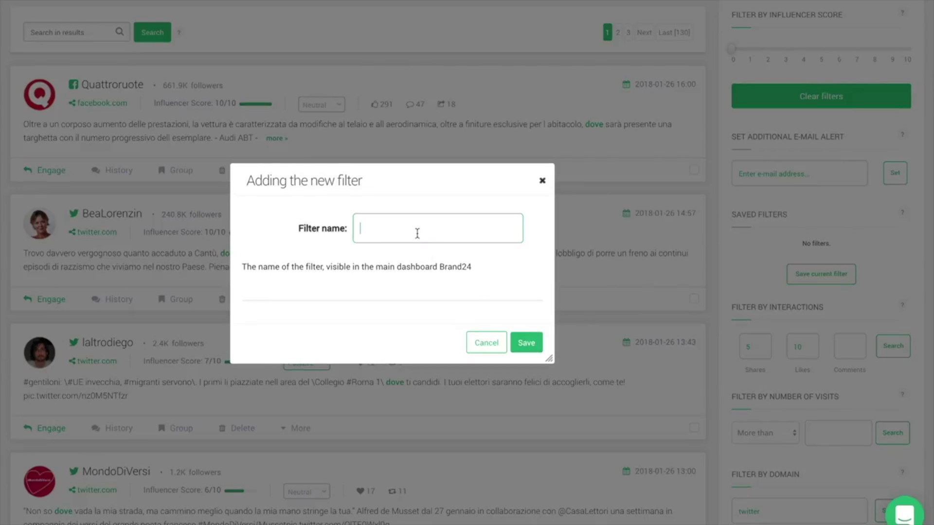
text(My first filter)
click(524, 341)
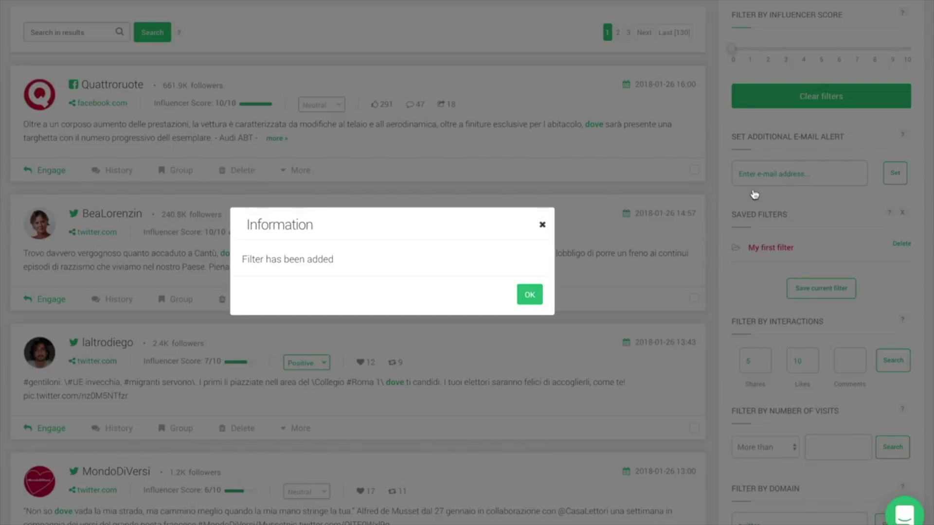
- Add an extra alert e-mail address to the project and confirm the new alert
click(773, 177)
click(776, 177)
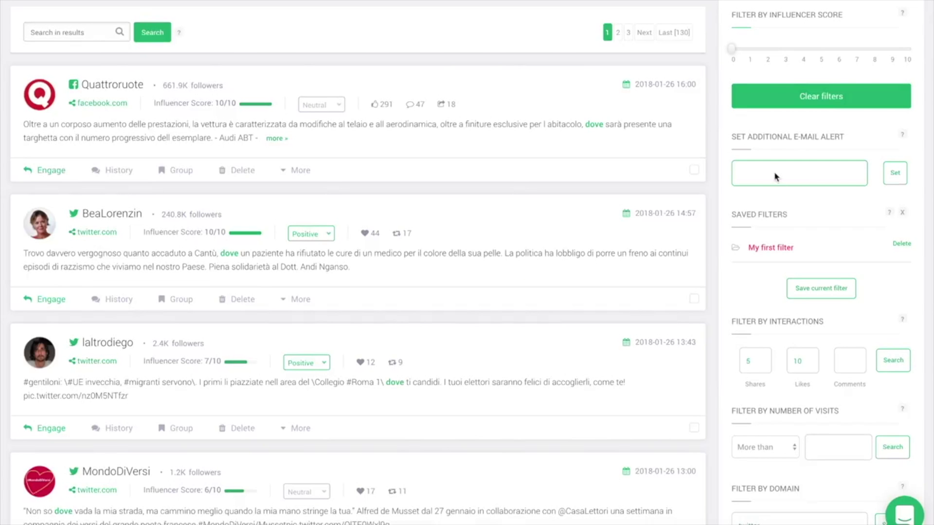
click(893, 176)
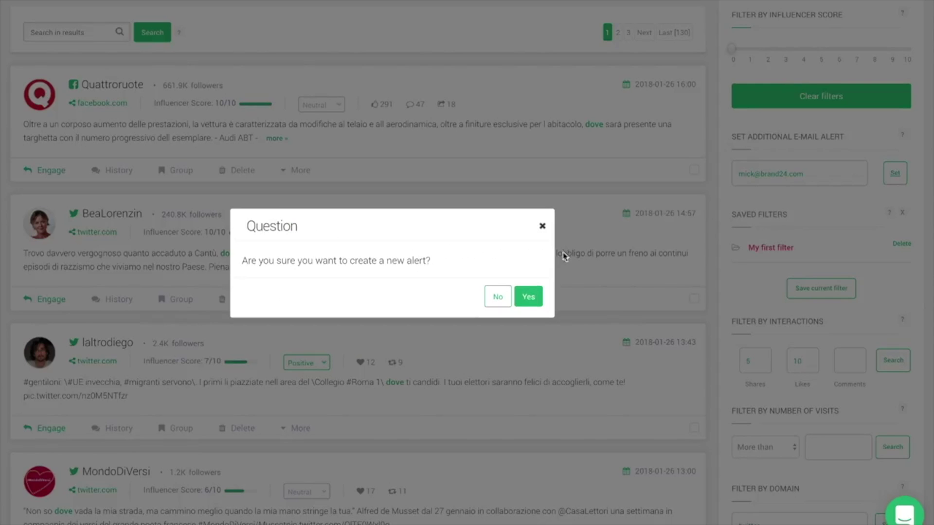
click(530, 298)
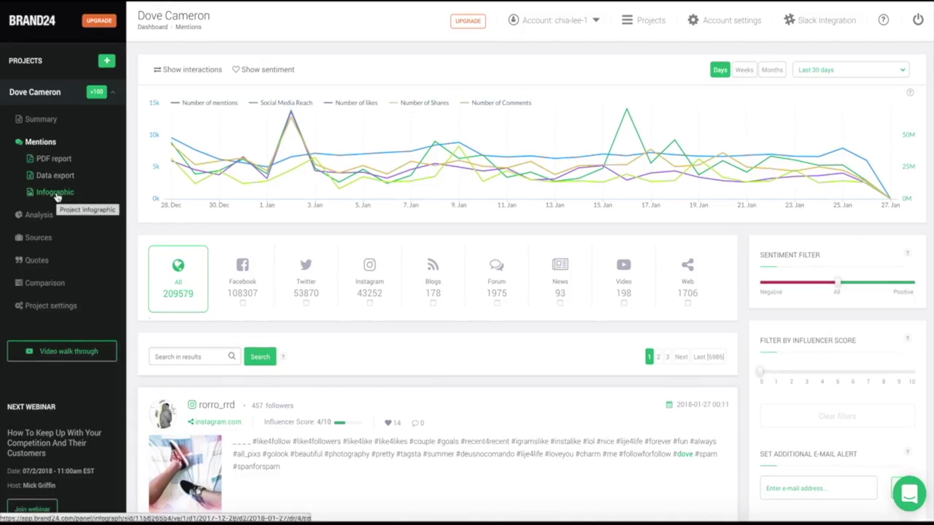
click(57, 194)
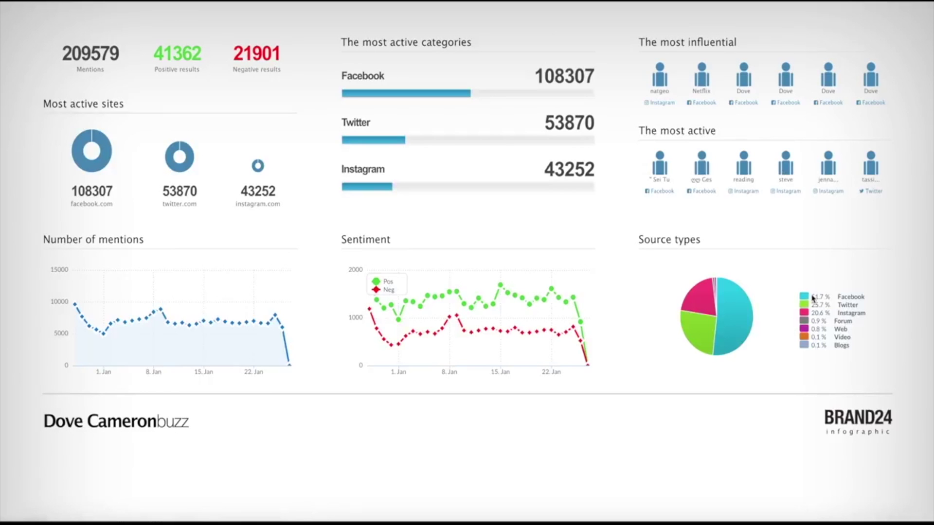
mouse_move(743, 317)
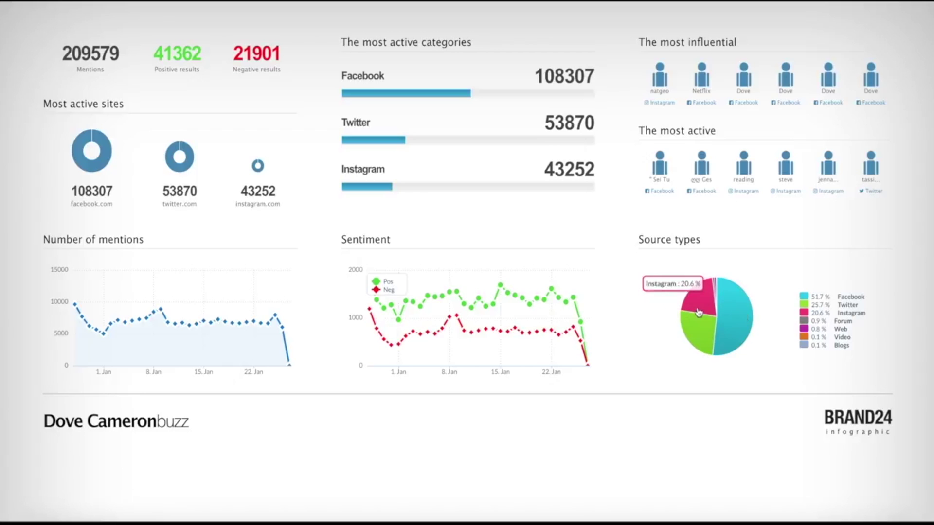
mouse_move(573, 305)
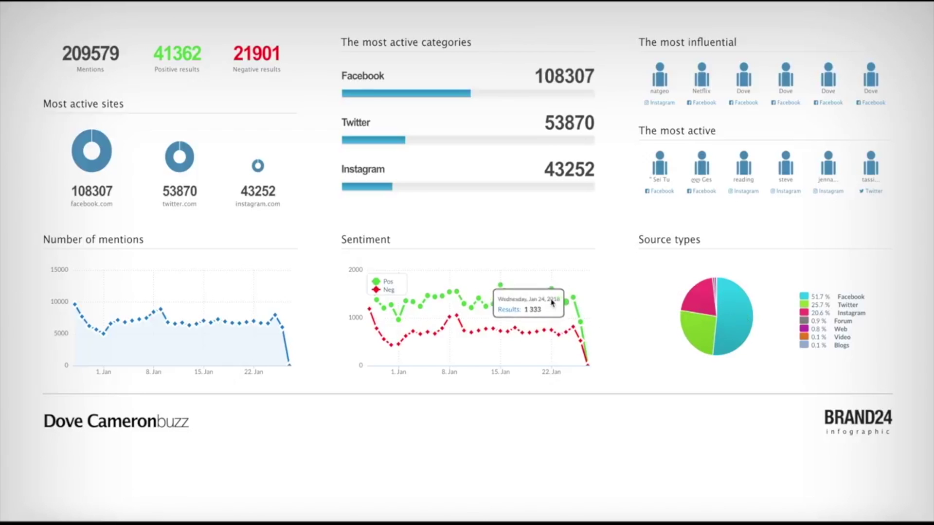
mouse_move(252, 321)
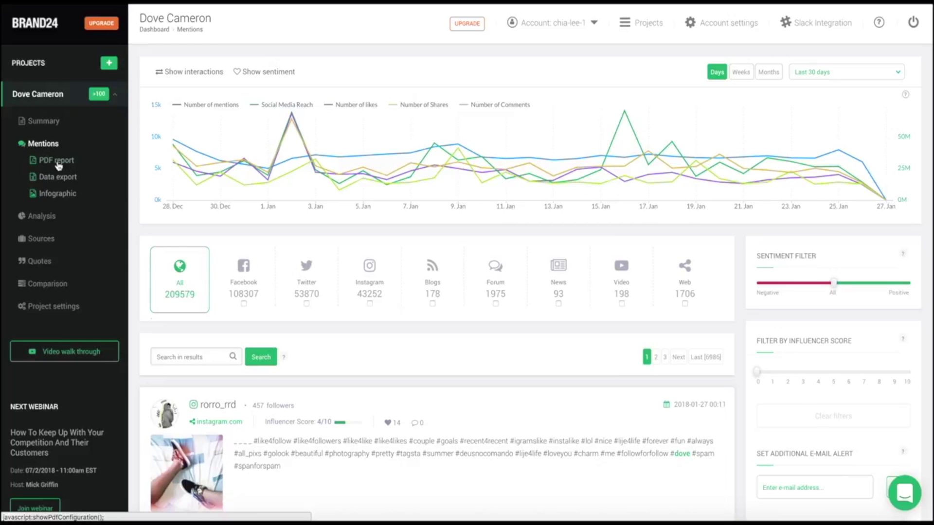
- Generate the Dove Cameron PDF report for 2017-12-28 to 2018-01-27 and page through it
click(57, 163)
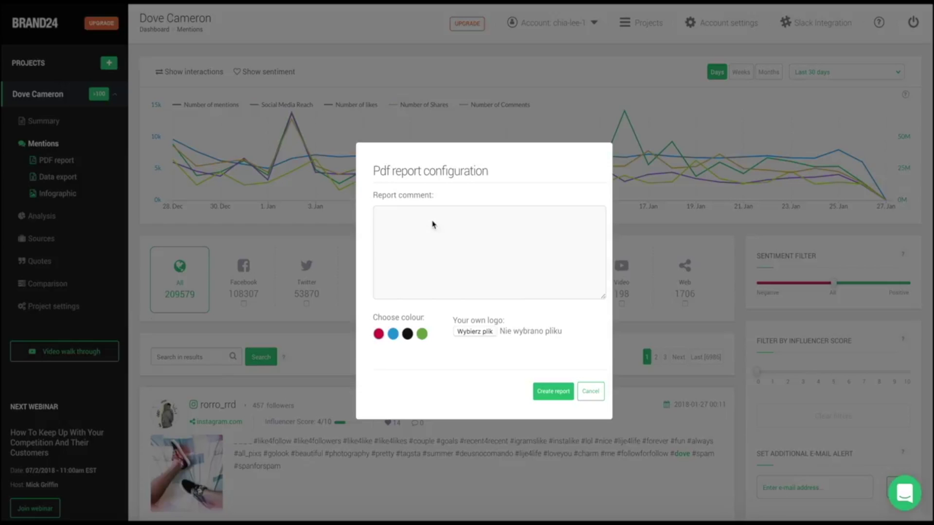
click(433, 224)
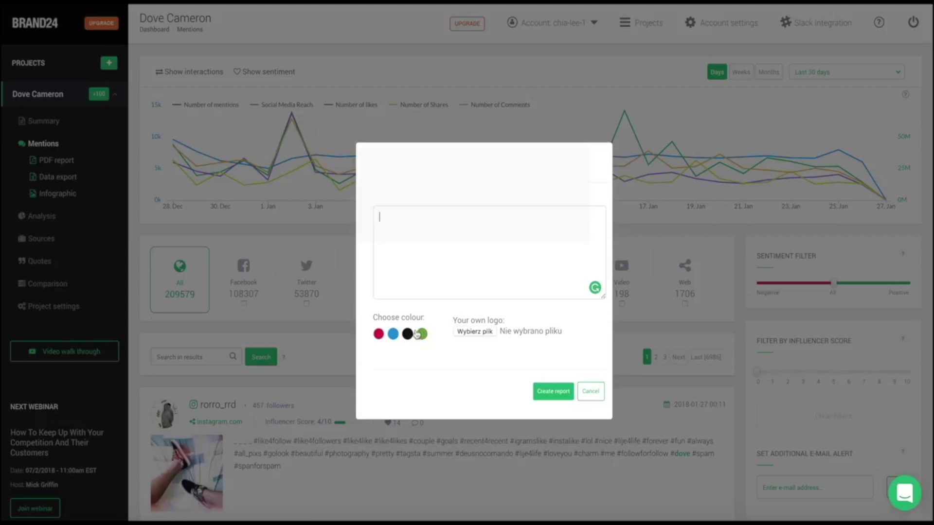
click(554, 392)
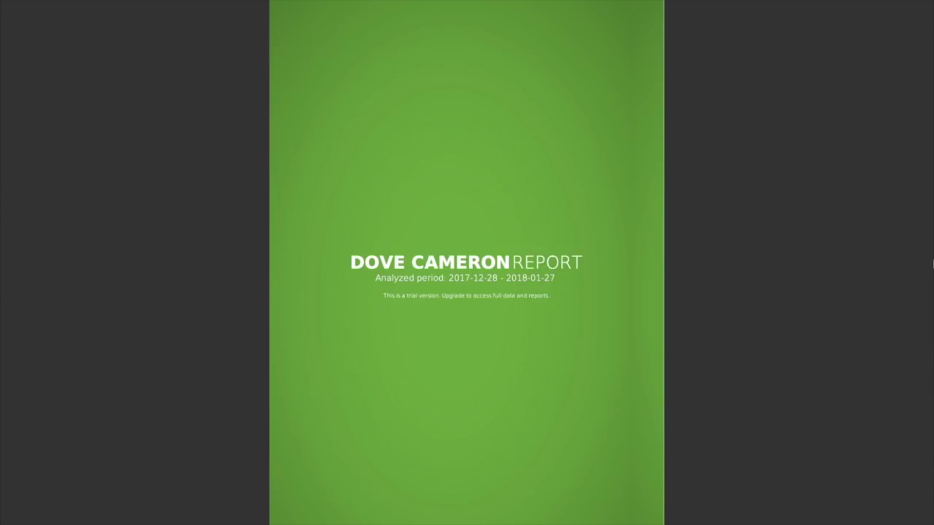
scroll(933, 264, down, 3)
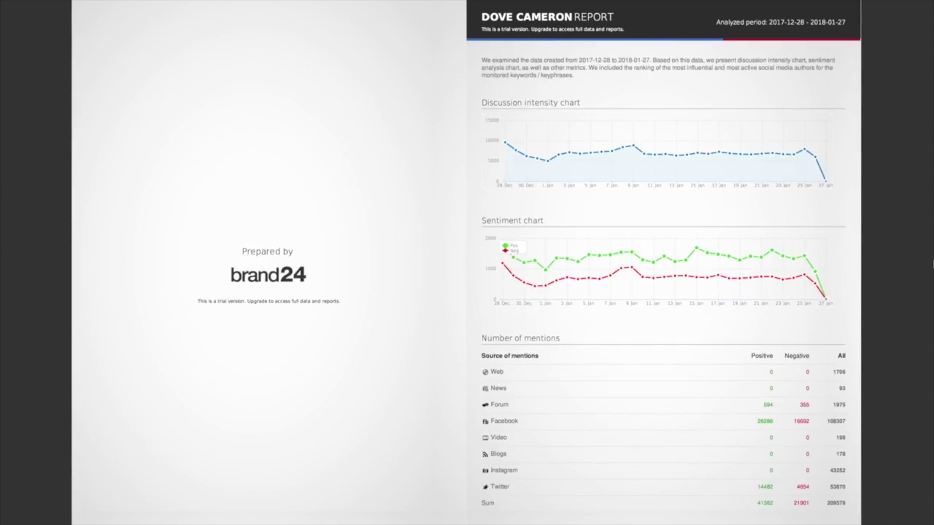
scroll(933, 264, down, 3)
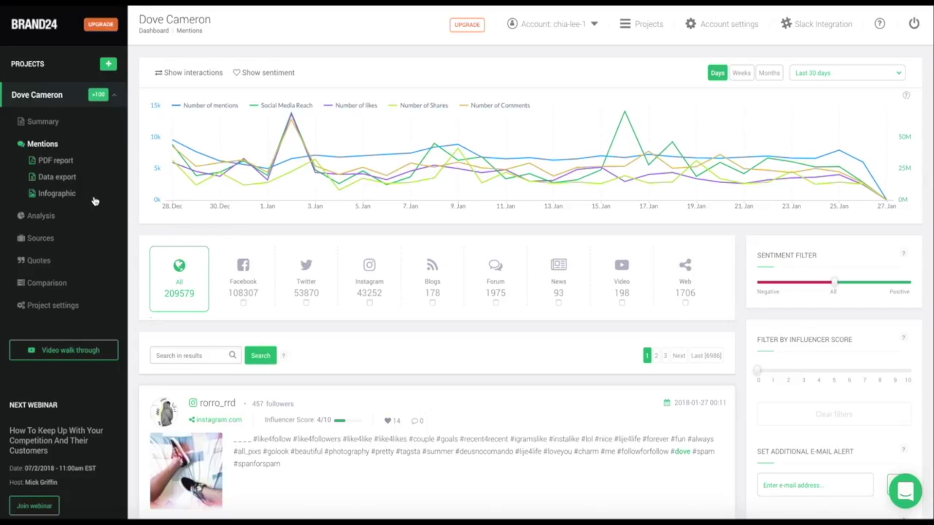
- Export mentions to a spreadsheet and scroll across its ID, date, author, source and domain columns
click(57, 182)
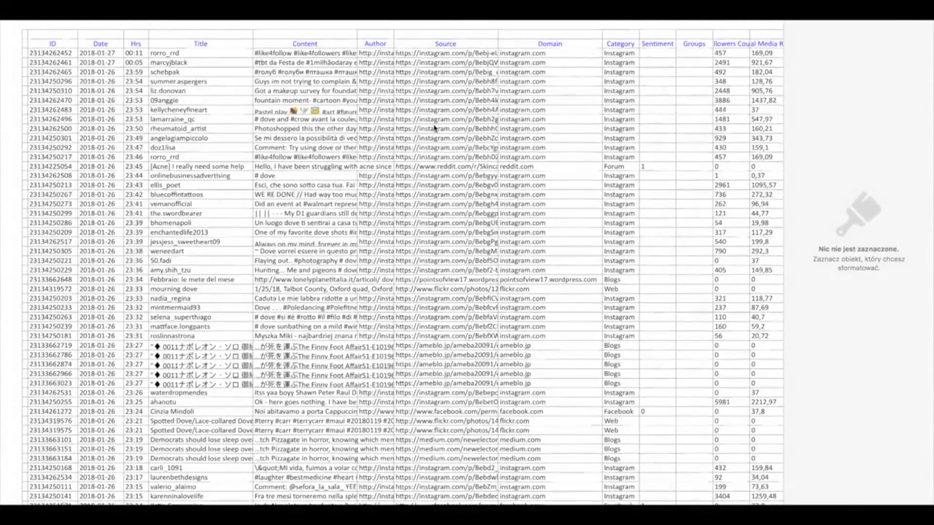
scroll(434, 128, down, 2)
scroll(434, 128, right, 5)
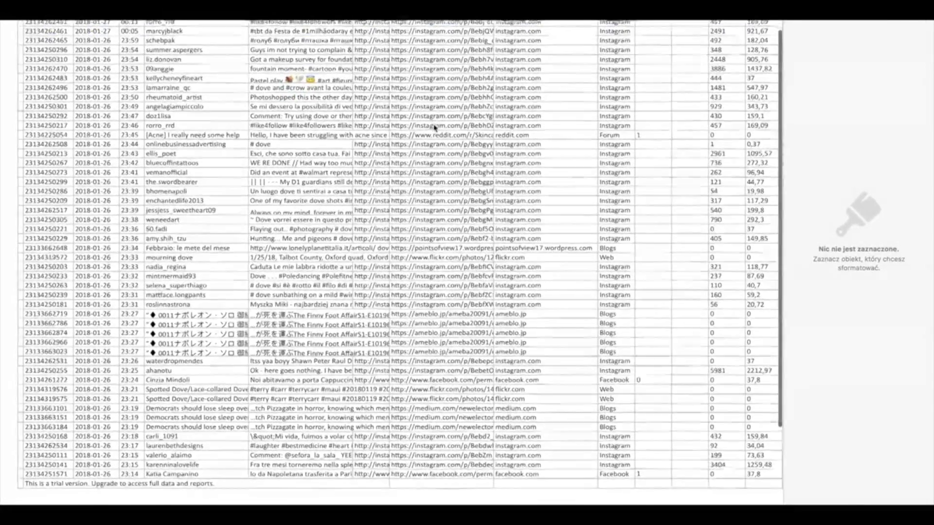
scroll(434, 128, right, 4)
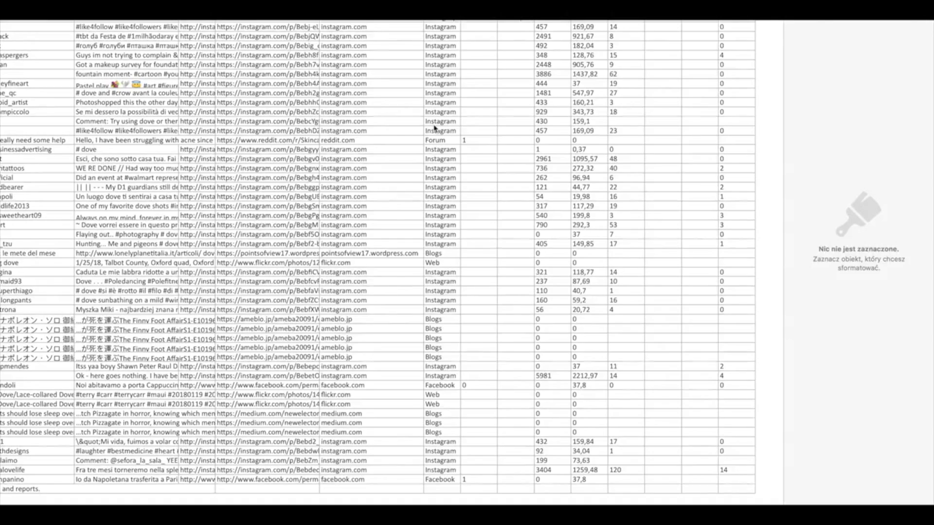
scroll(434, 128, left, 8)
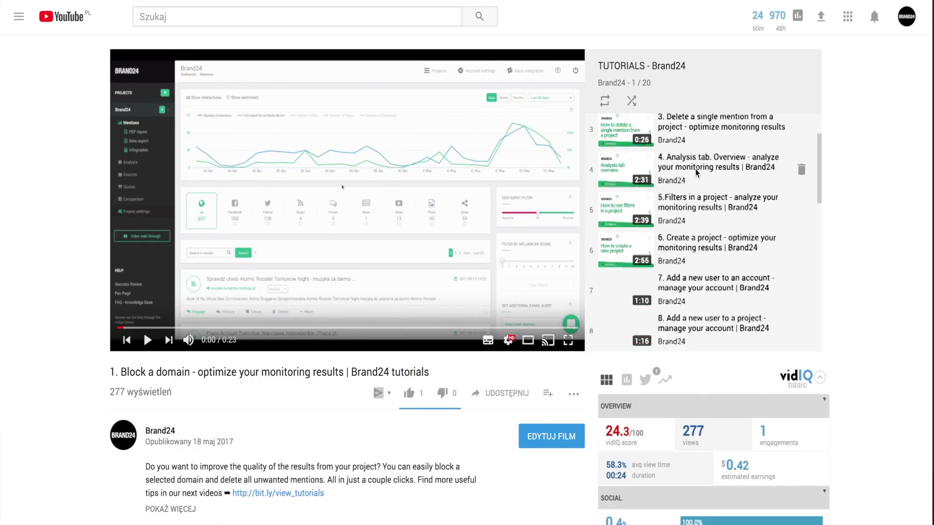
- Scroll down the TUTORIALS - Brand24 playlist panel on YouTube
scroll(697, 173, down, 3)
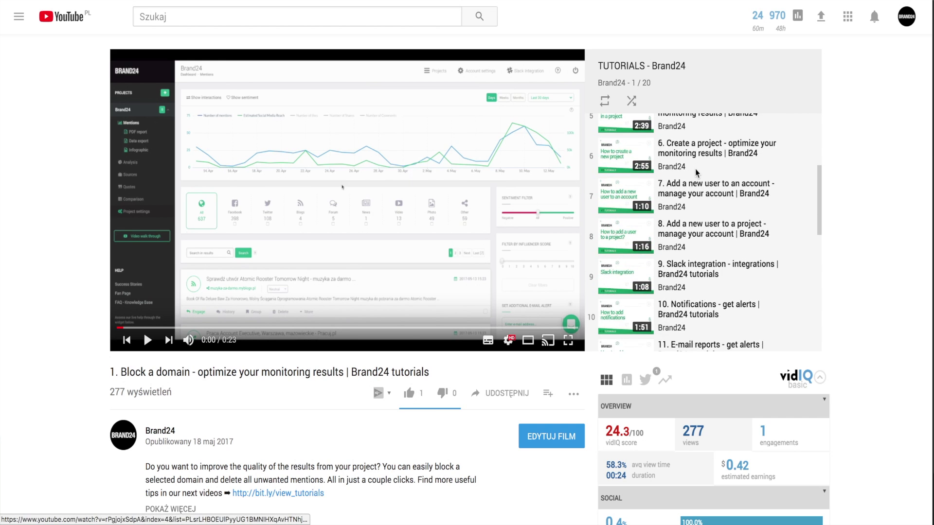
scroll(696, 173, down, 3)
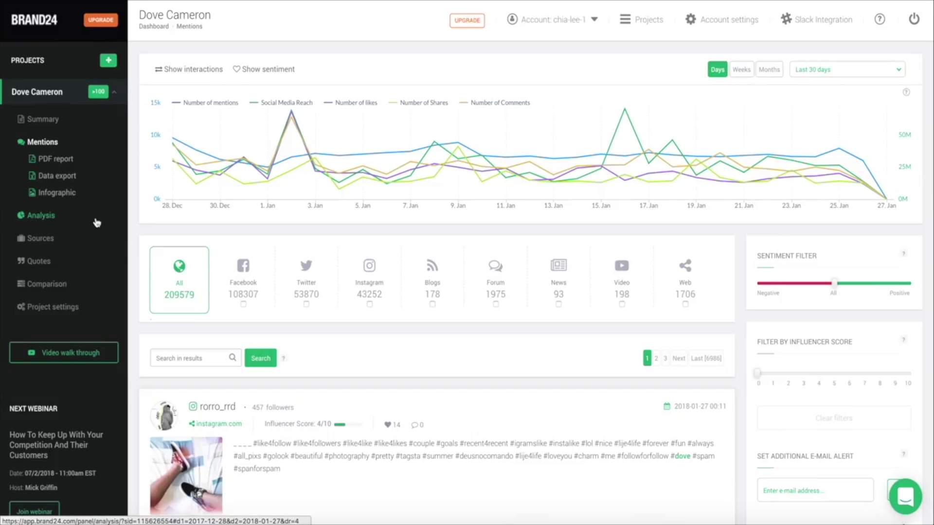
- Open the Dove Cameron Analysis page and review its most popular mentions and 206134 results
click(44, 216)
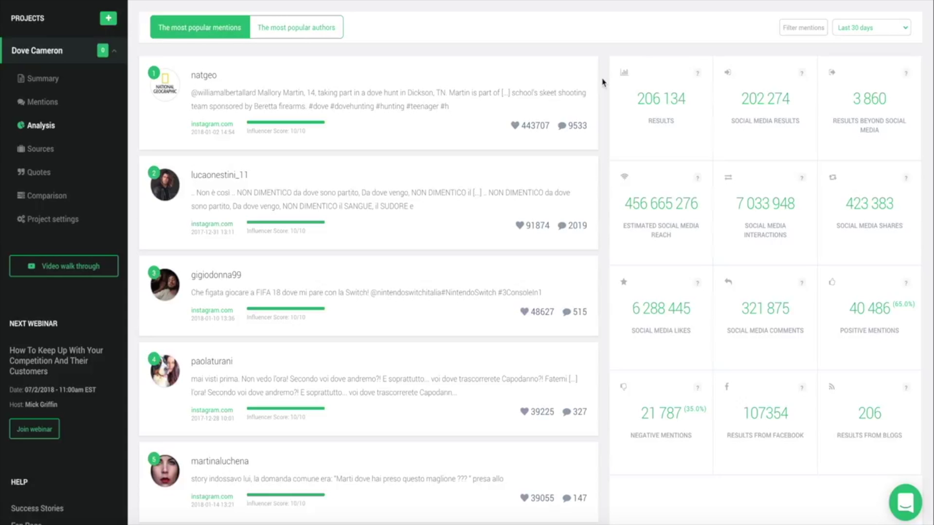
scroll(602, 83, down, 3)
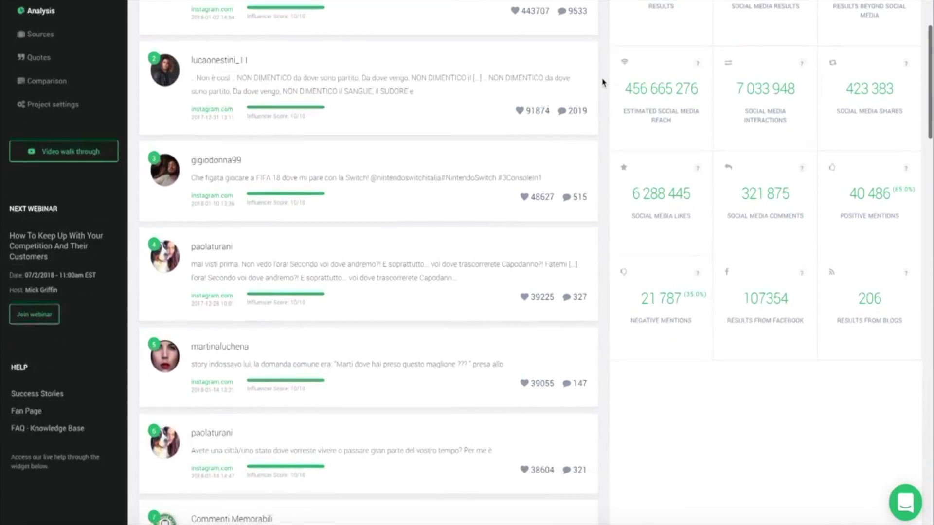
scroll(602, 83, down, 2)
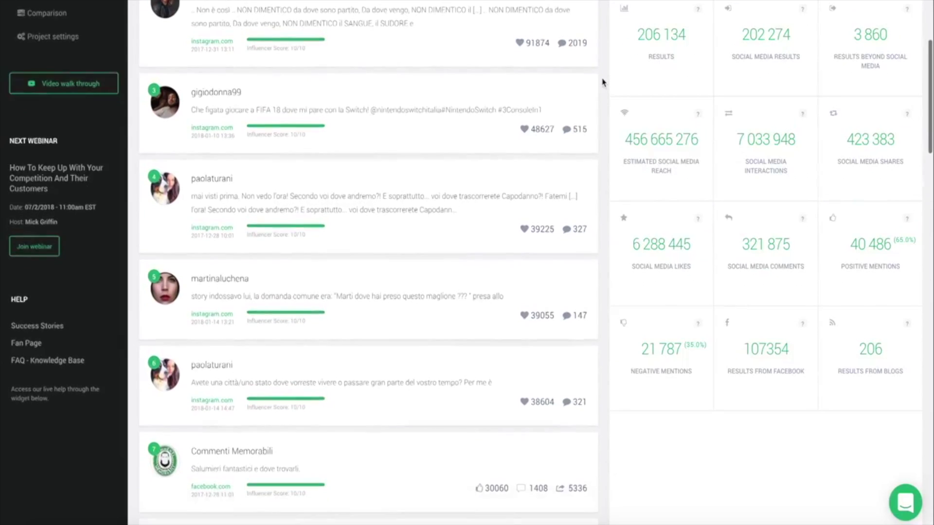
scroll(602, 83, up, 3)
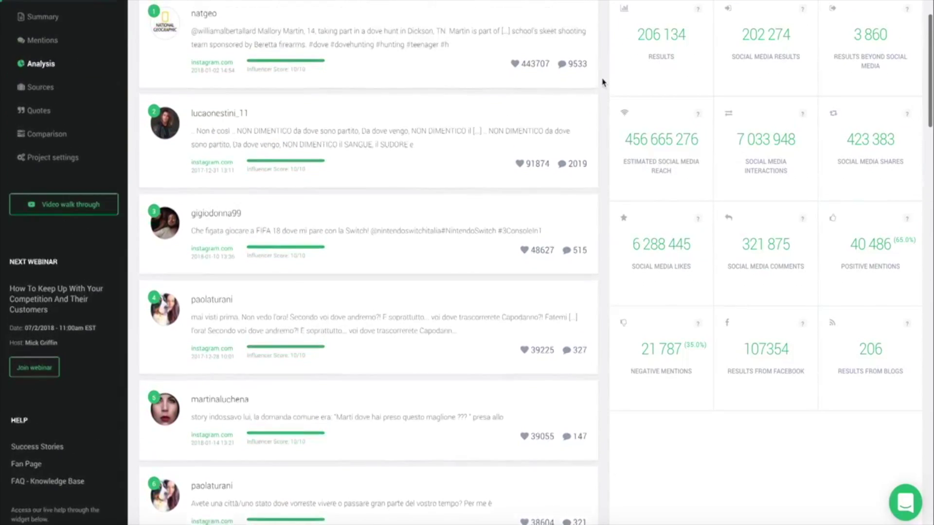
scroll(602, 83, up, 2)
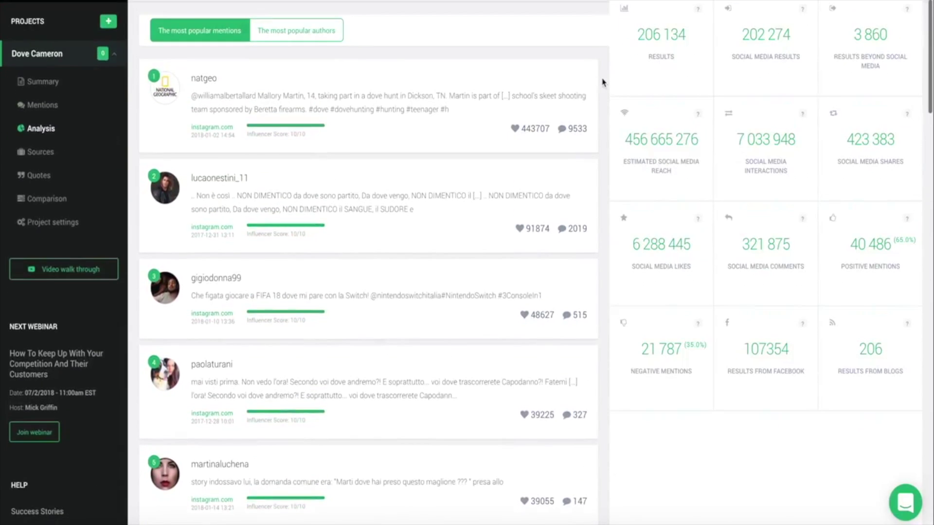
- Show the most popular authors and scroll through their influence and reach figures
click(305, 34)
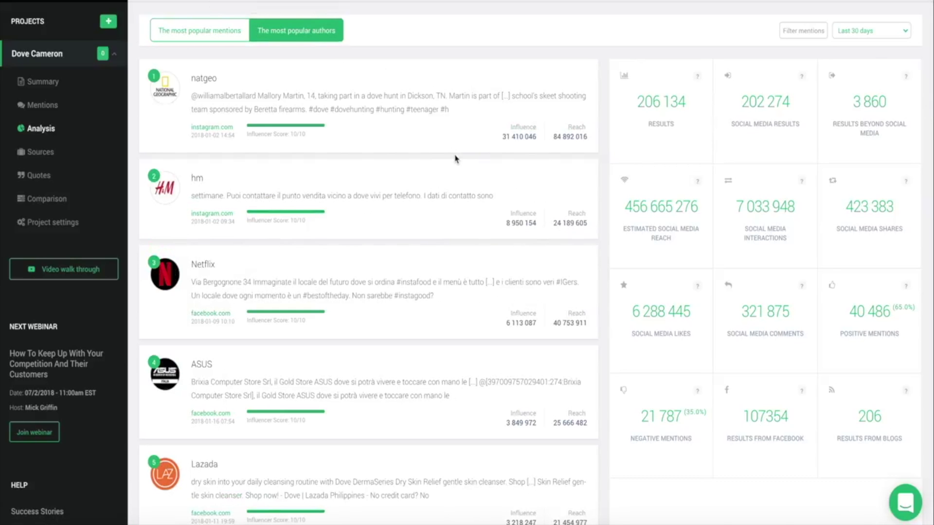
scroll(456, 158, down, 3)
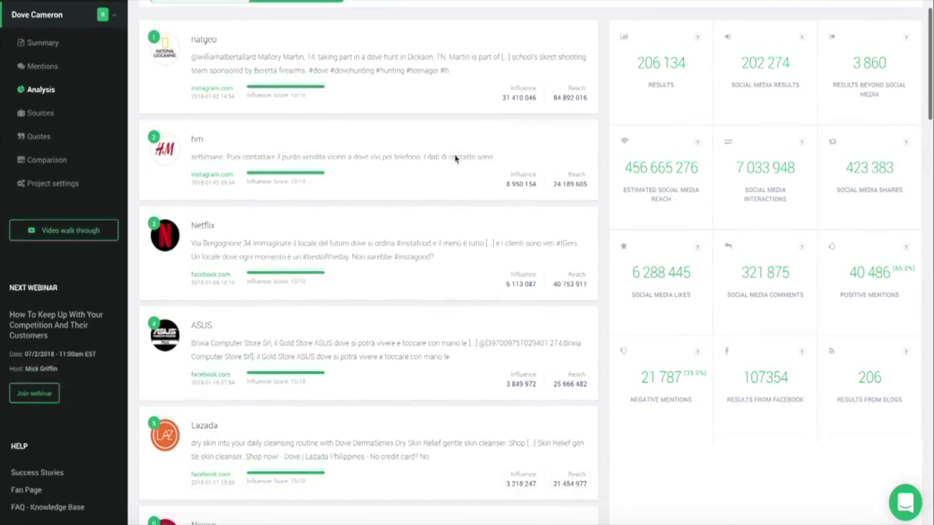
scroll(456, 158, down, 2)
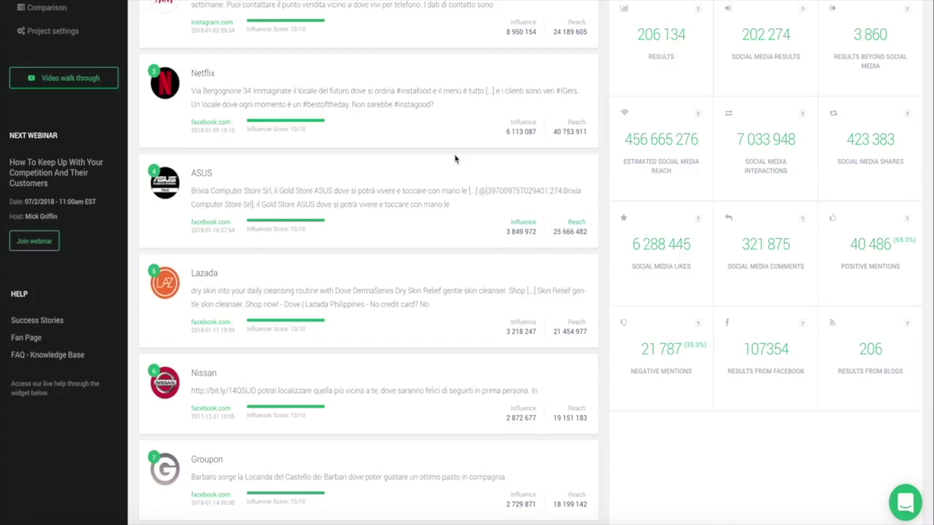
scroll(455, 158, down, 2)
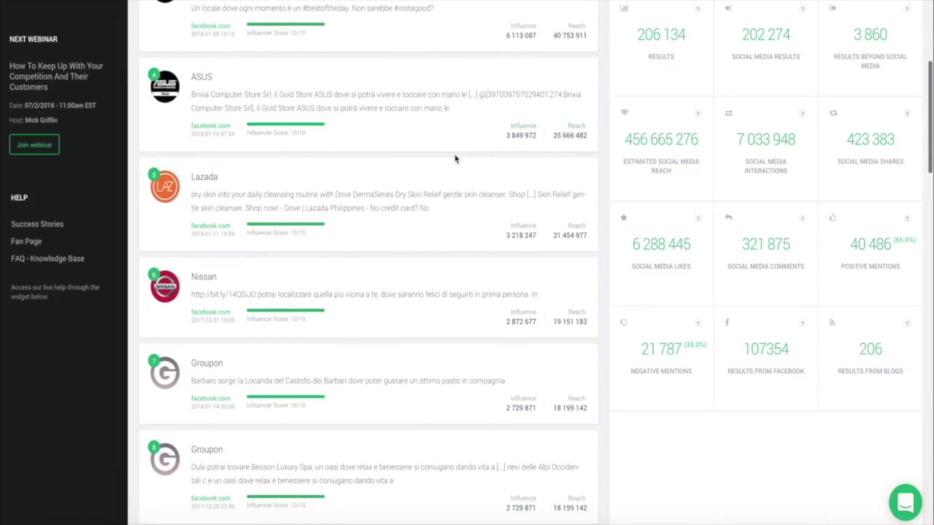
scroll(456, 158, up, 3)
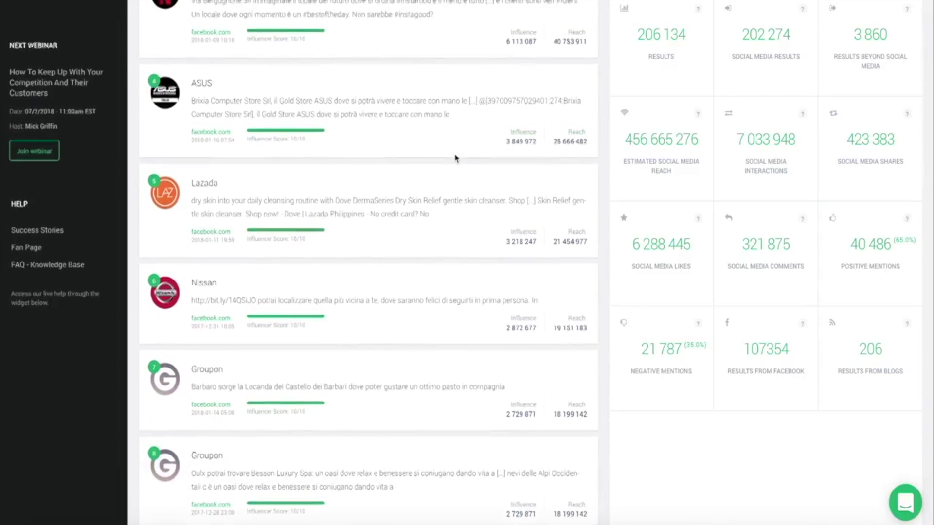
scroll(455, 158, up, 1)
scroll(456, 158, up, 2)
scroll(455, 158, up, 1)
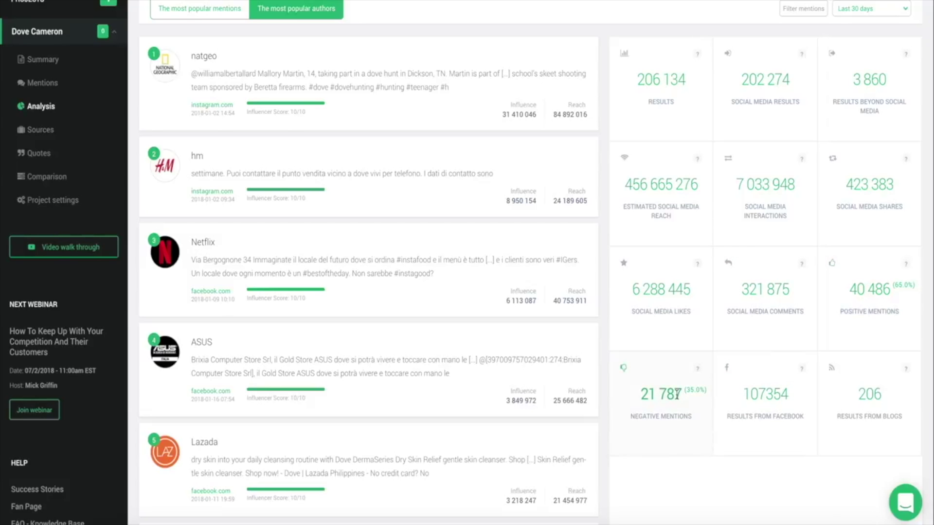
scroll(699, 373, down, 15)
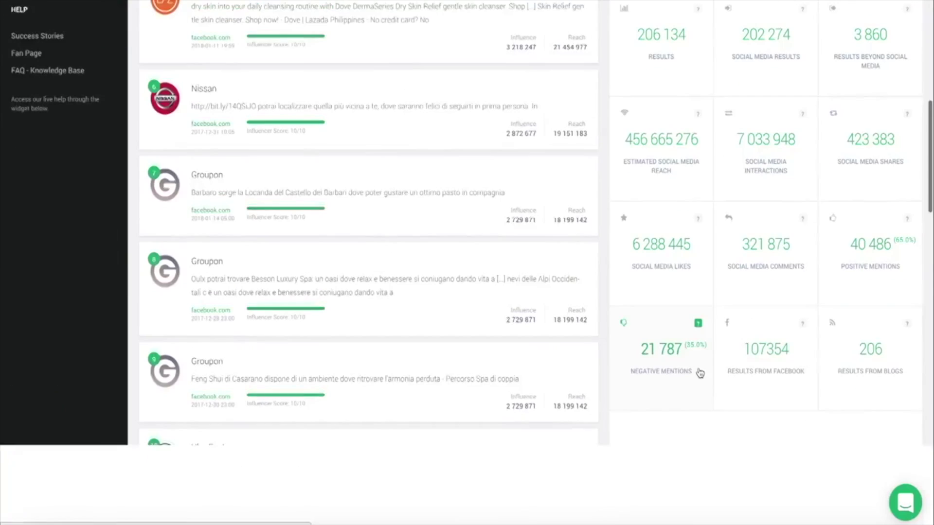
scroll(699, 373, down, 3)
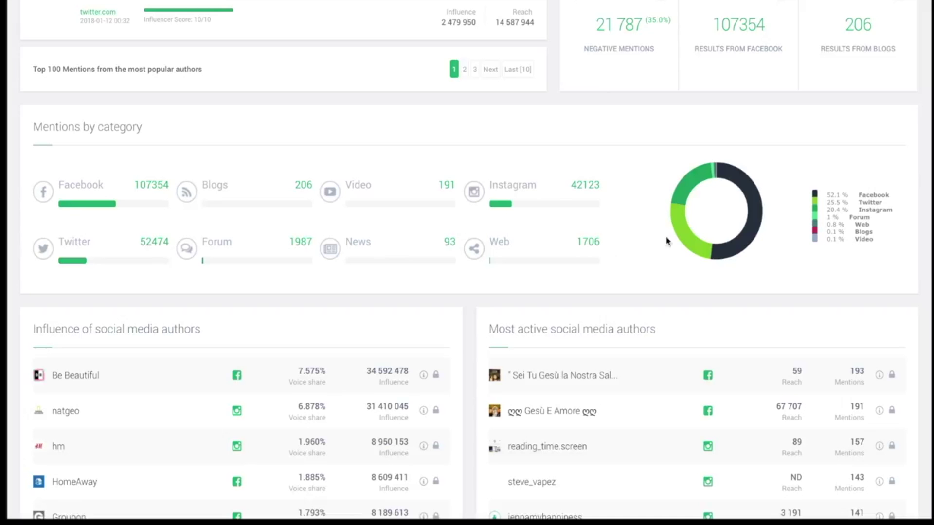
mouse_move(676, 235)
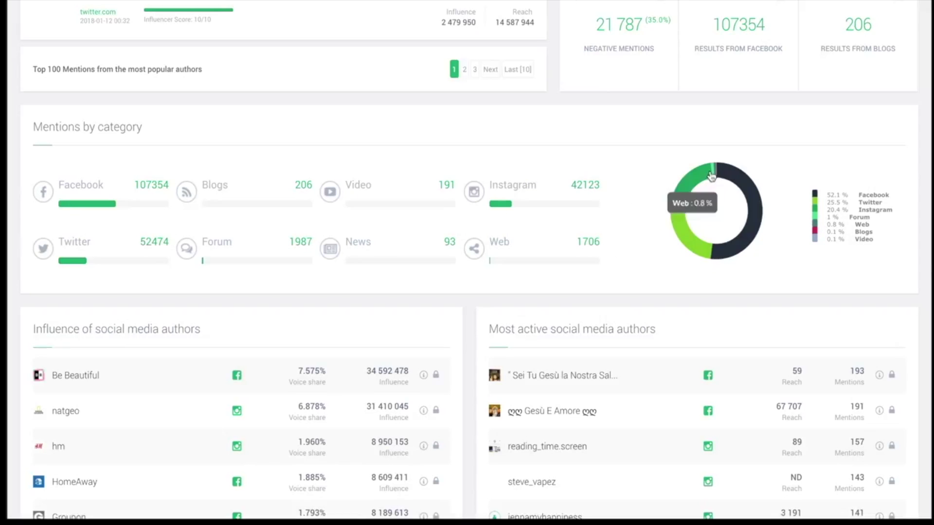
mouse_move(706, 178)
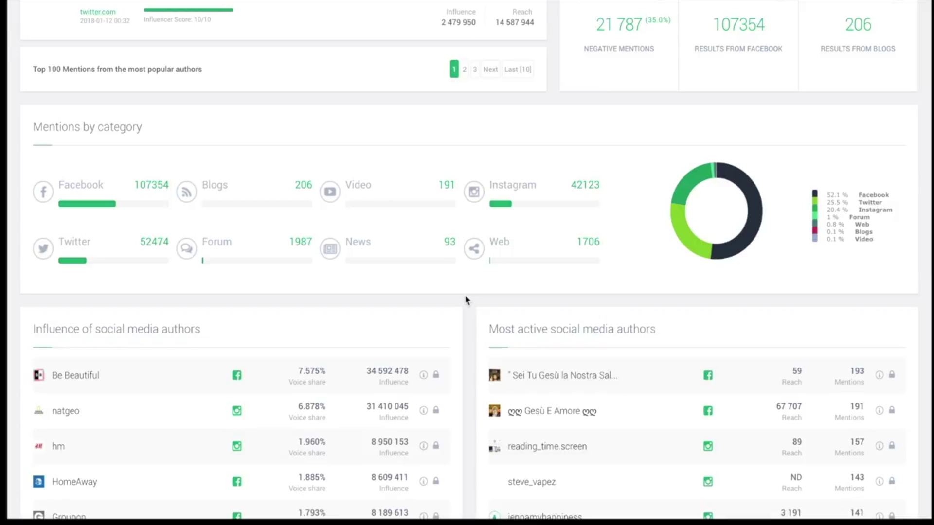
scroll(471, 309, down, 3)
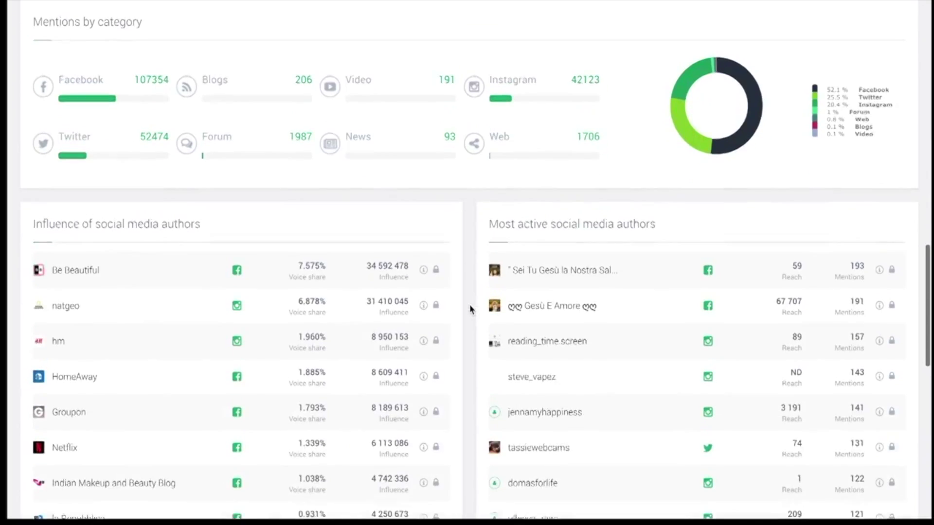
scroll(471, 309, down, 3)
scroll(471, 309, down, 1)
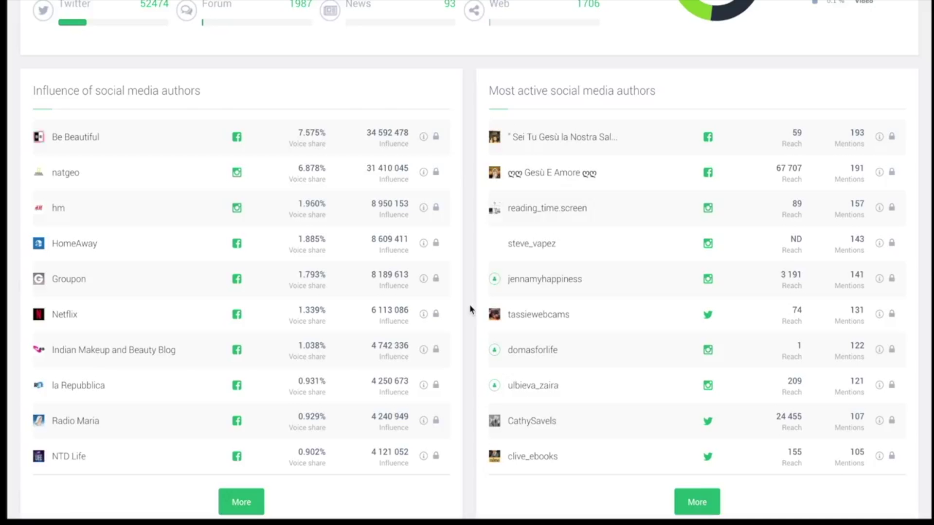
- Scroll down the Analysis page to the Most active sites and most influential sites panels
mouse_move(311, 143)
scroll(470, 145, down, 9)
scroll(469, 145, down, 2)
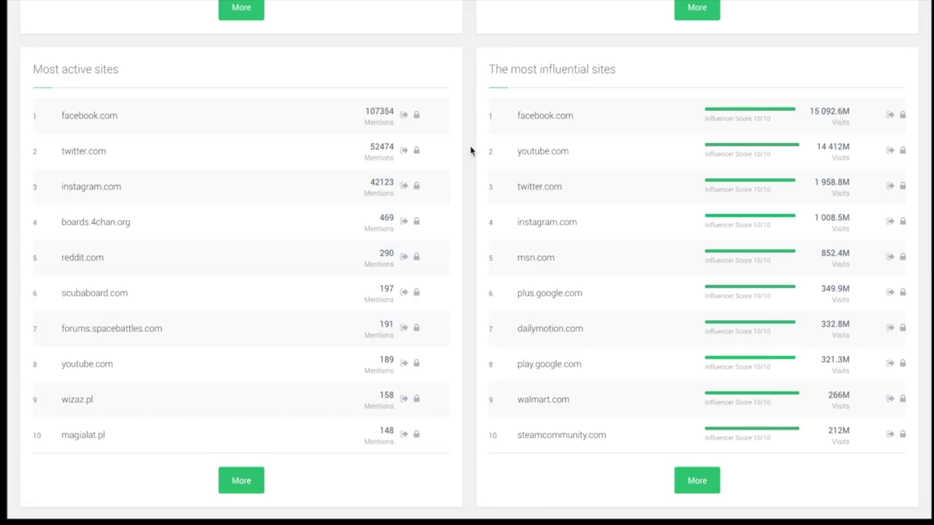
scroll(469, 145, down, 5)
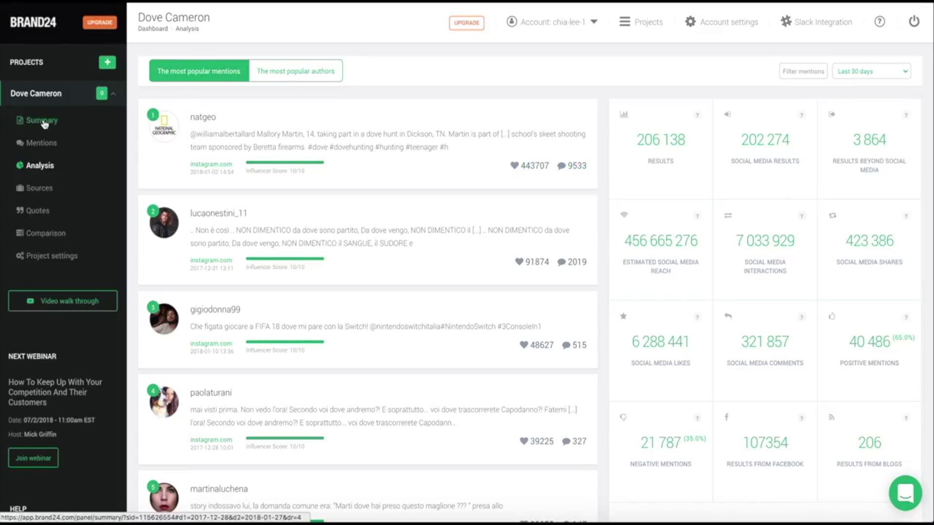
- Open the project Summary and switch it to the Latest mentions list
click(45, 125)
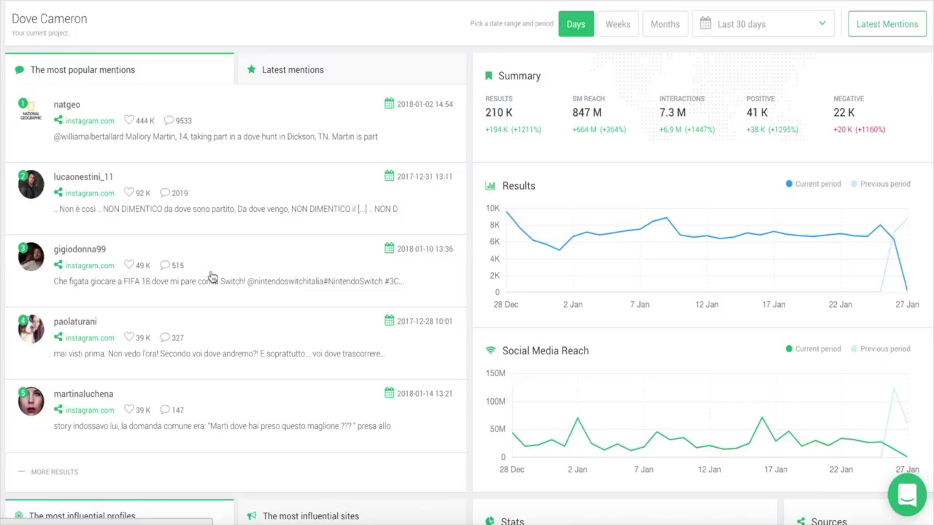
click(294, 73)
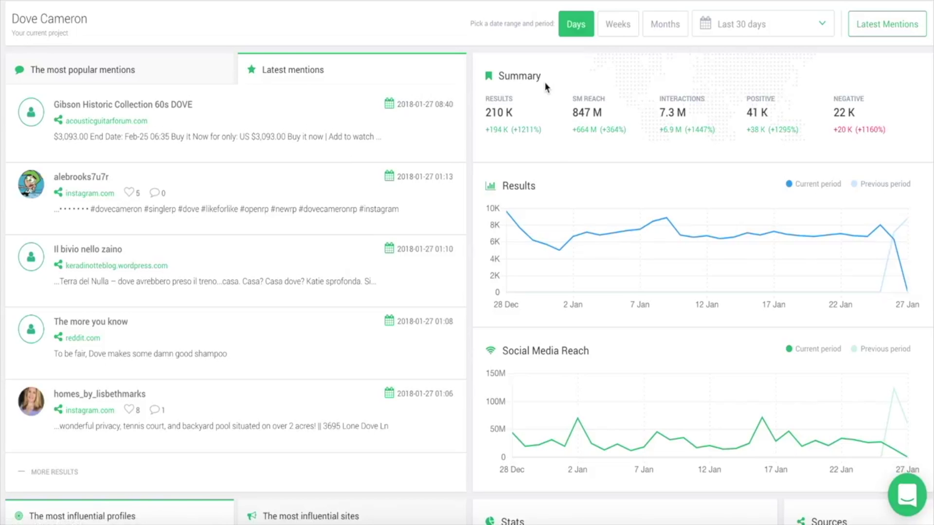
mouse_move(550, 240)
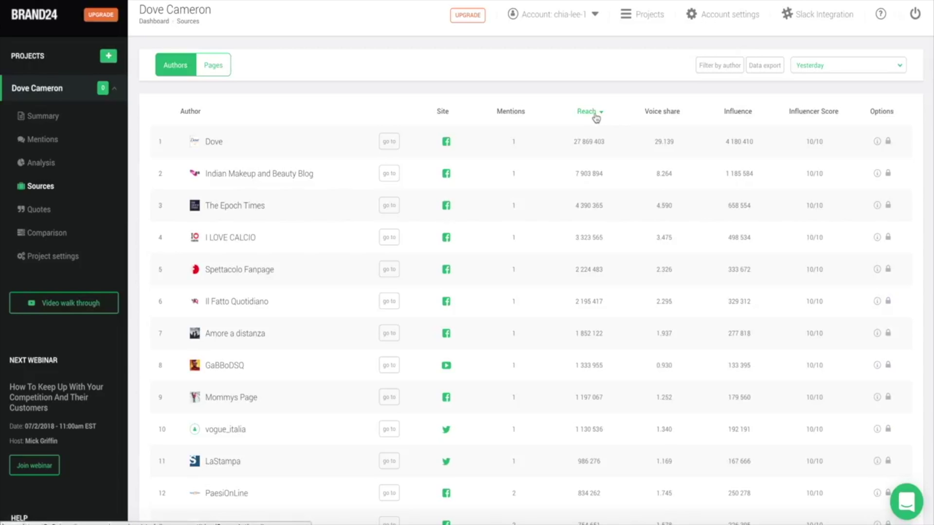
click(594, 114)
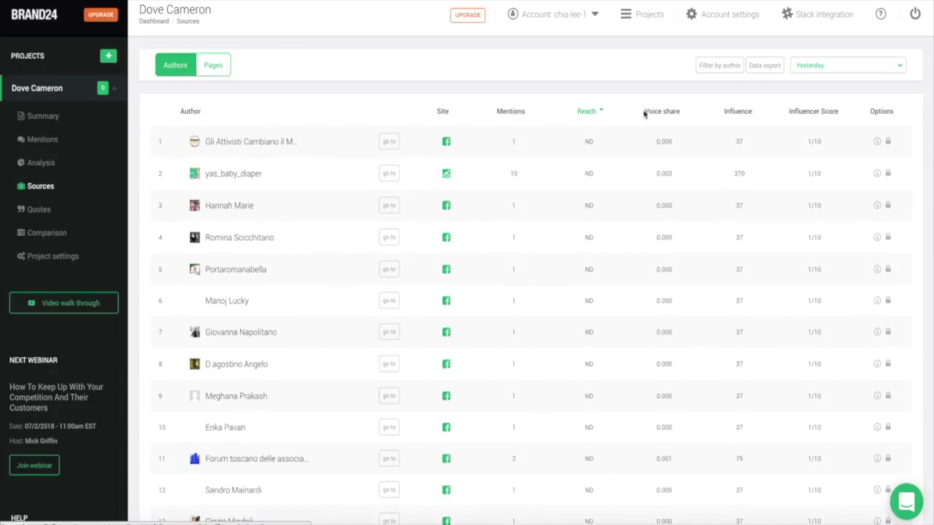
click(653, 114)
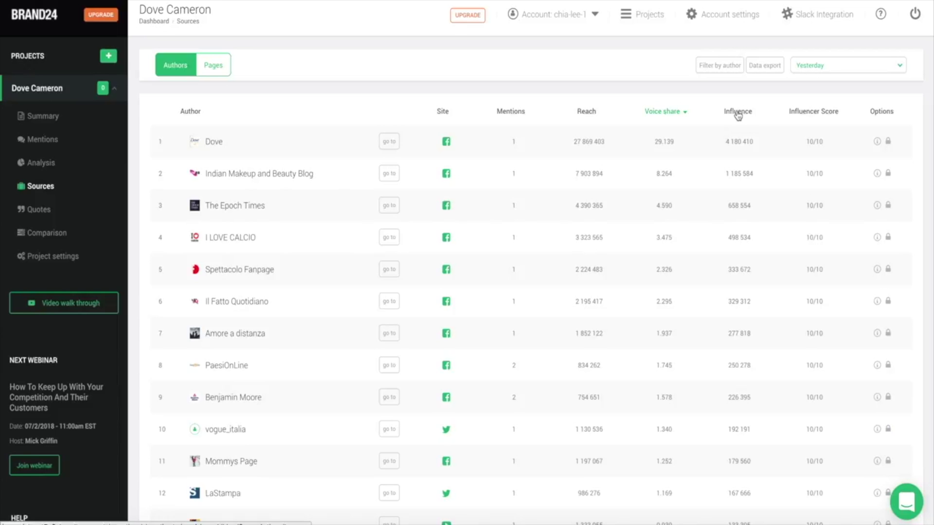
click(586, 111)
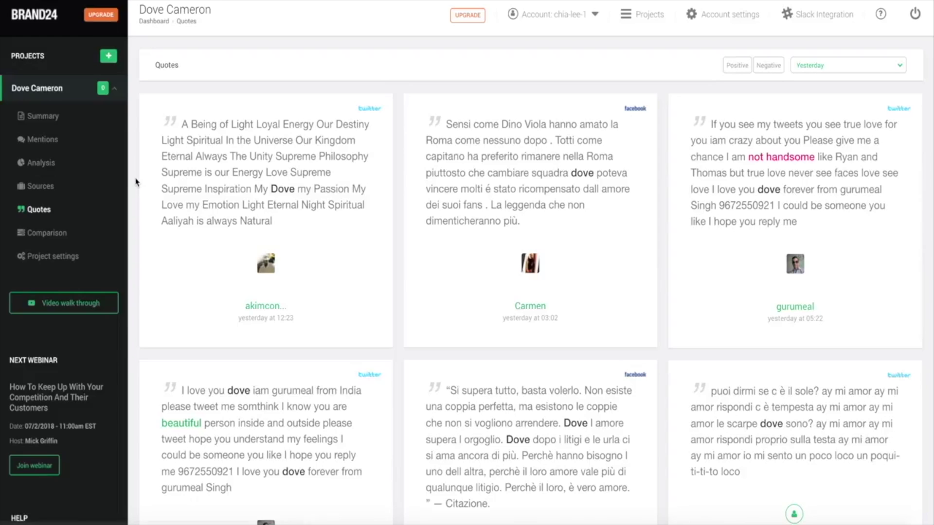
- Browse yesterday's Twitter and Italian Facebook quote cards, then go to the project comparison view
scroll(136, 182, down, 3)
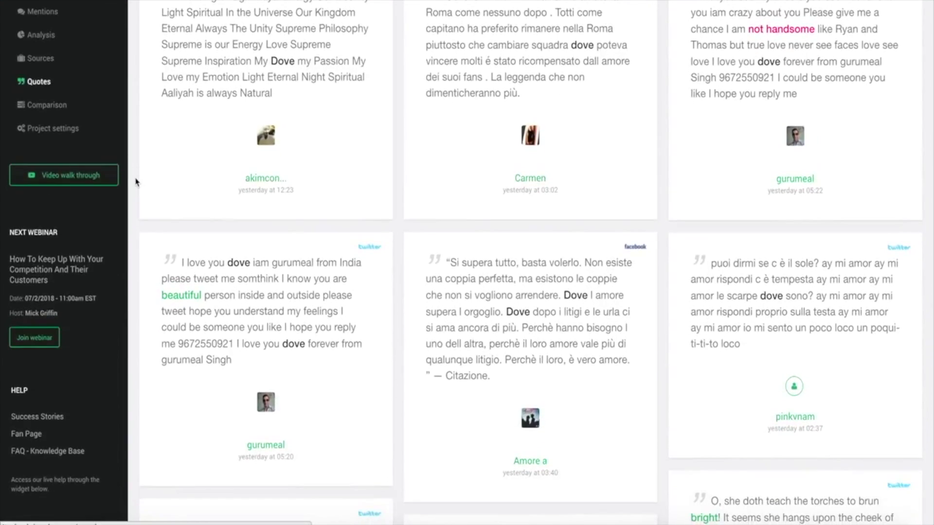
scroll(136, 193, down, 3)
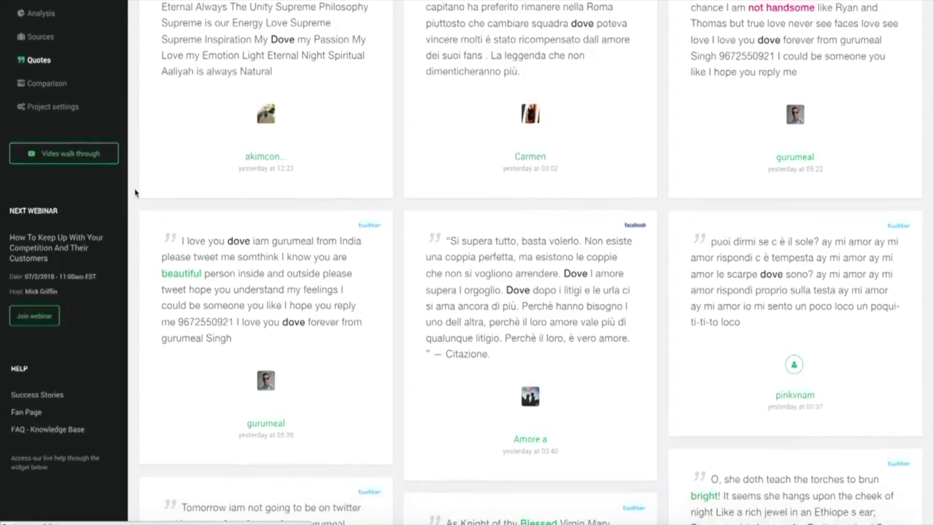
scroll(135, 192, down, 3)
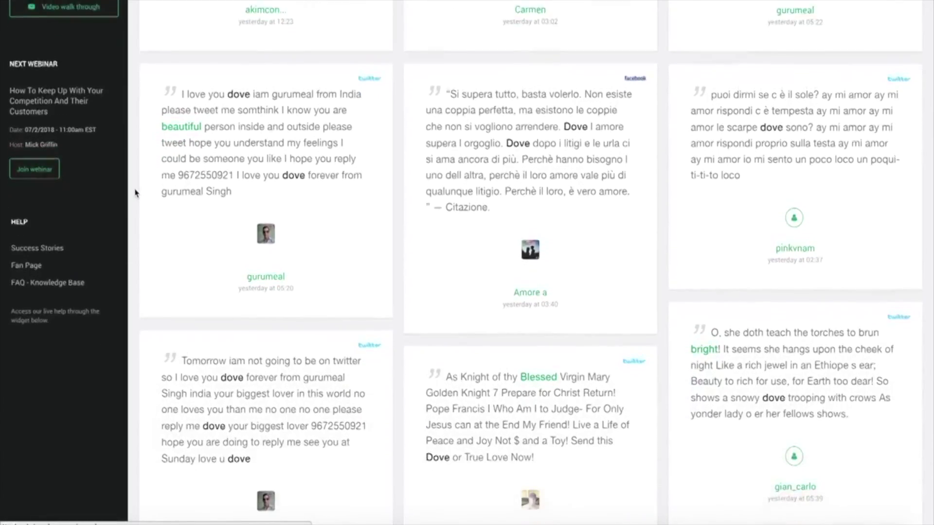
scroll(135, 193, up, 7)
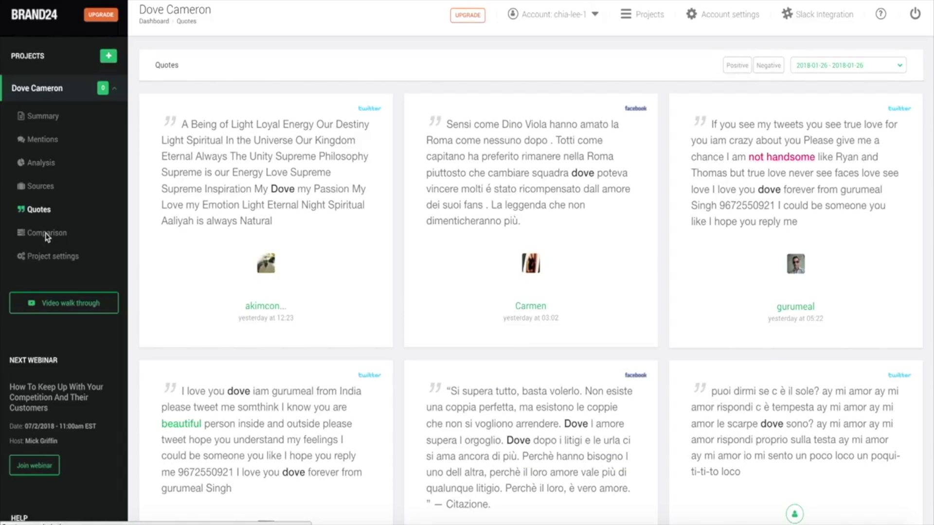
click(47, 233)
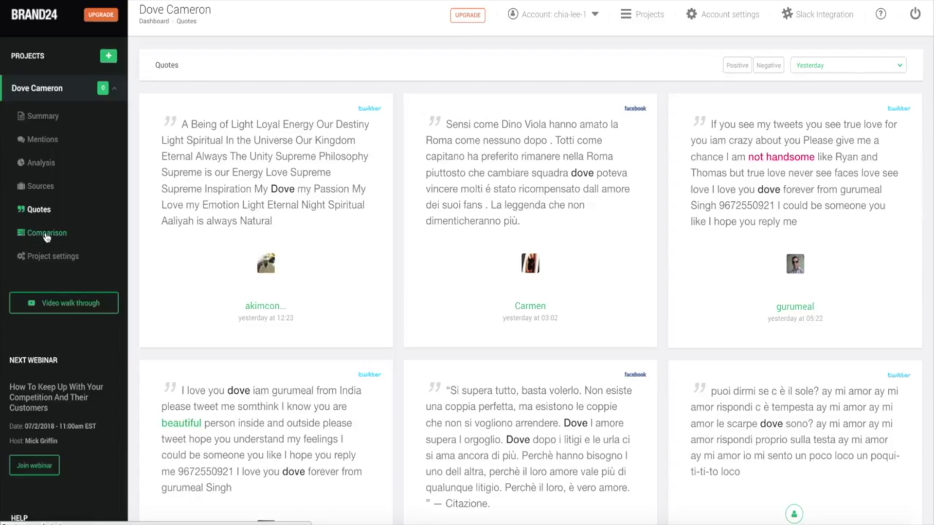
click(47, 234)
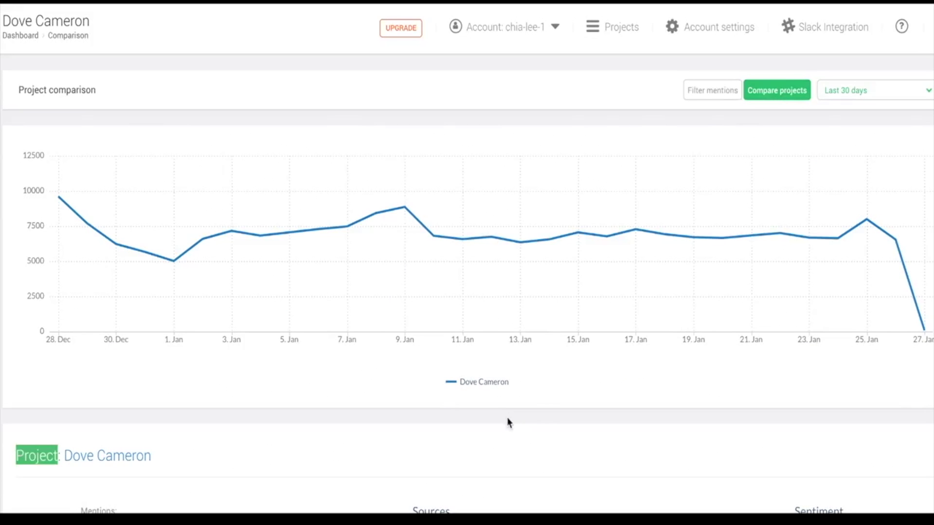
click(780, 92)
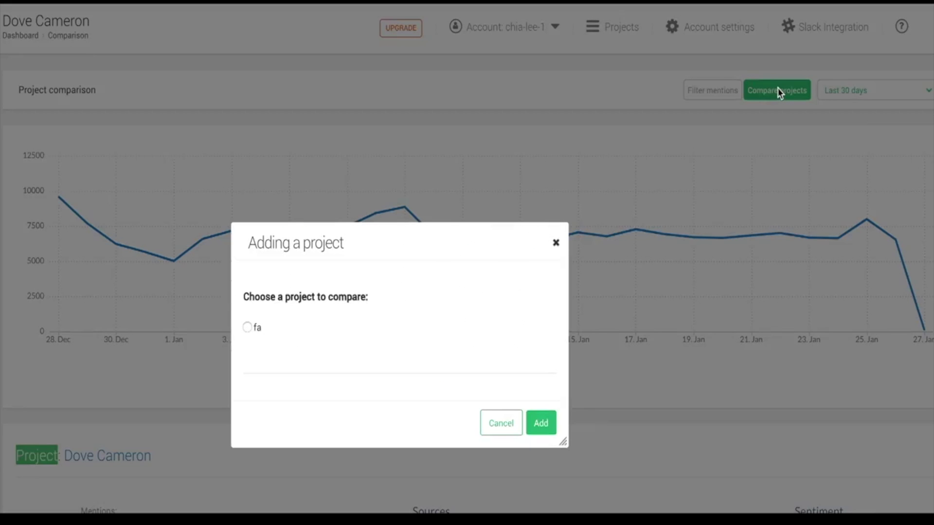
click(245, 328)
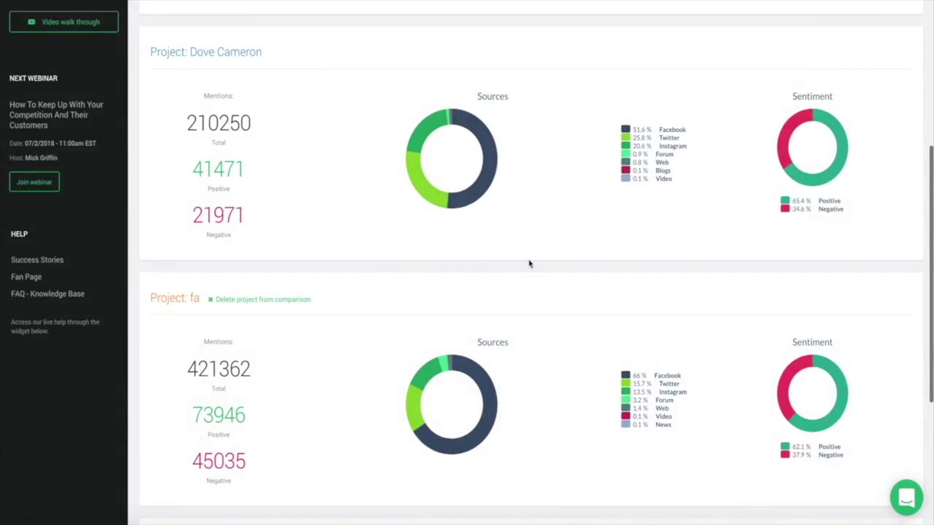
mouse_move(483, 189)
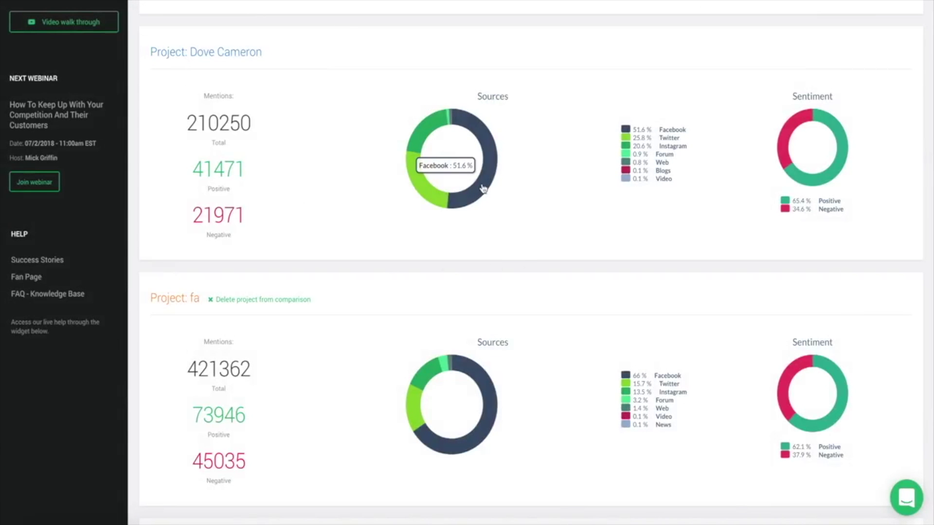
mouse_move(485, 379)
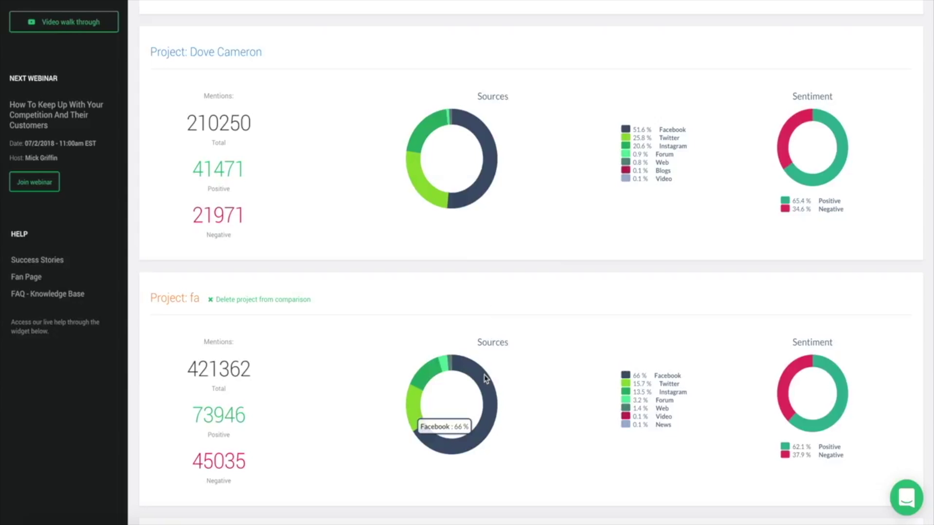
mouse_move(426, 374)
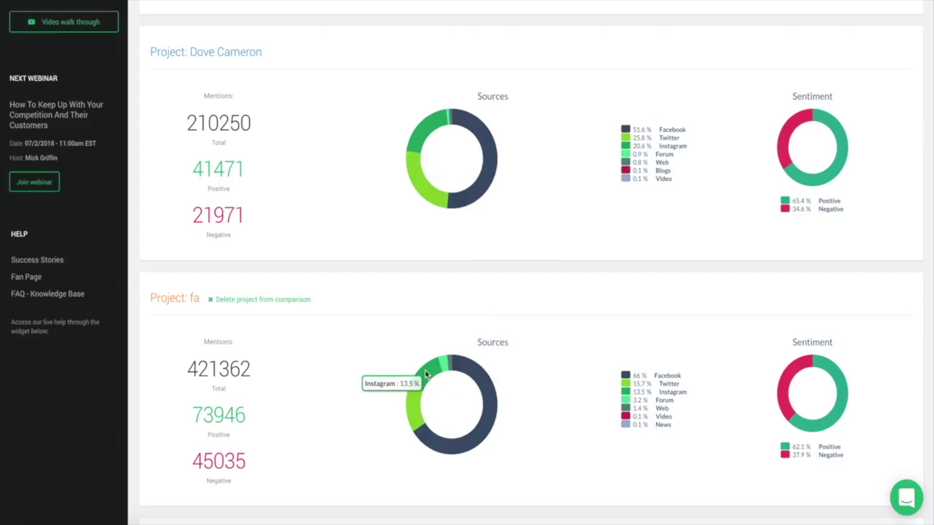
mouse_move(422, 194)
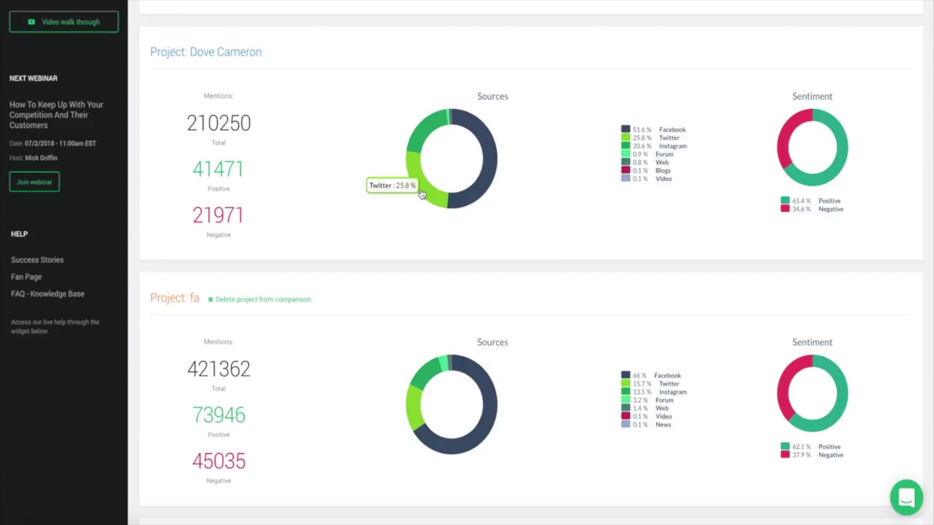
mouse_move(809, 184)
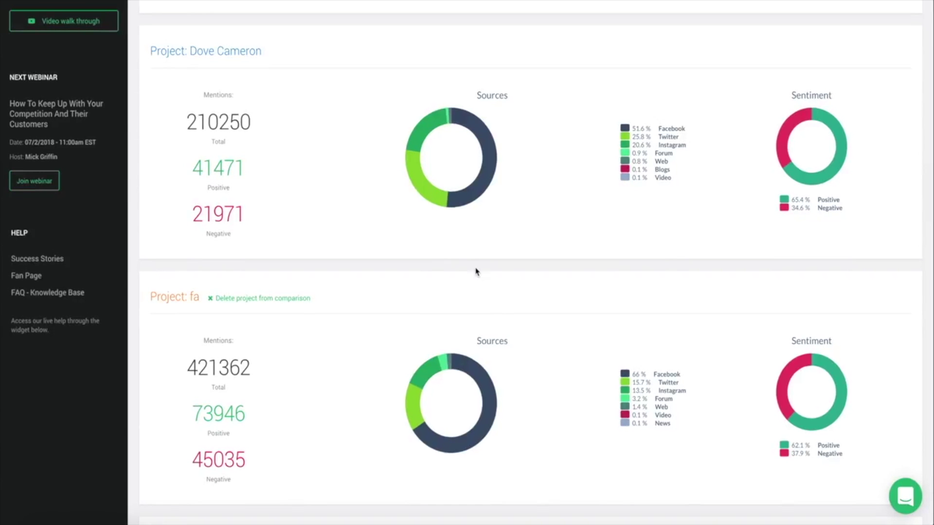
scroll(475, 272, up, 6)
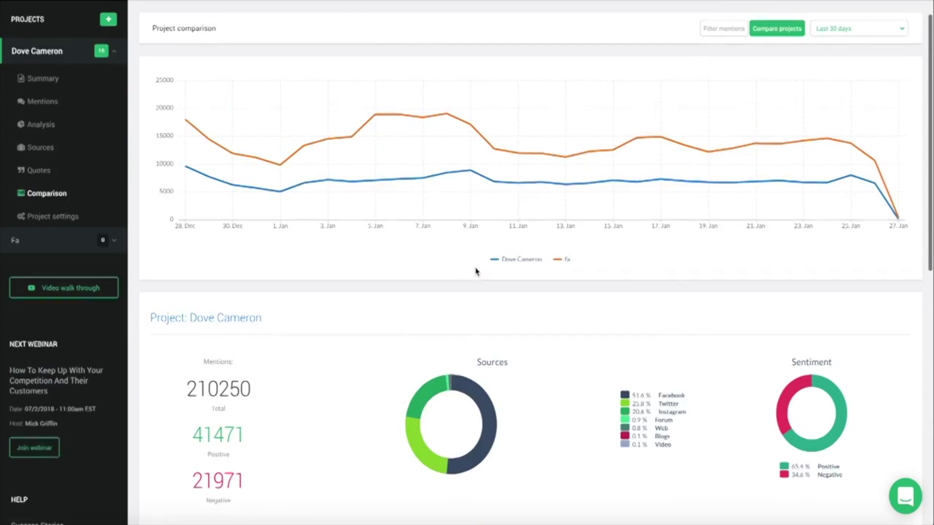
scroll(475, 271, up, 1)
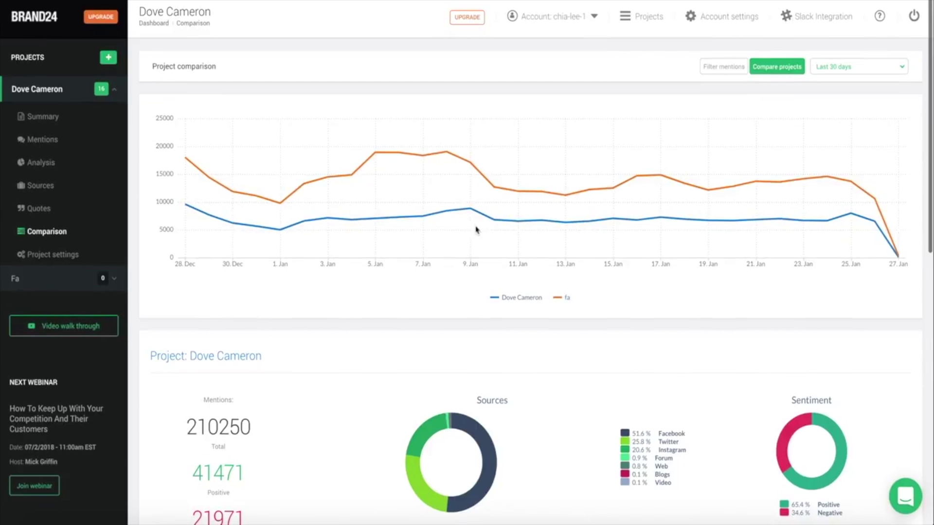
mouse_move(450, 158)
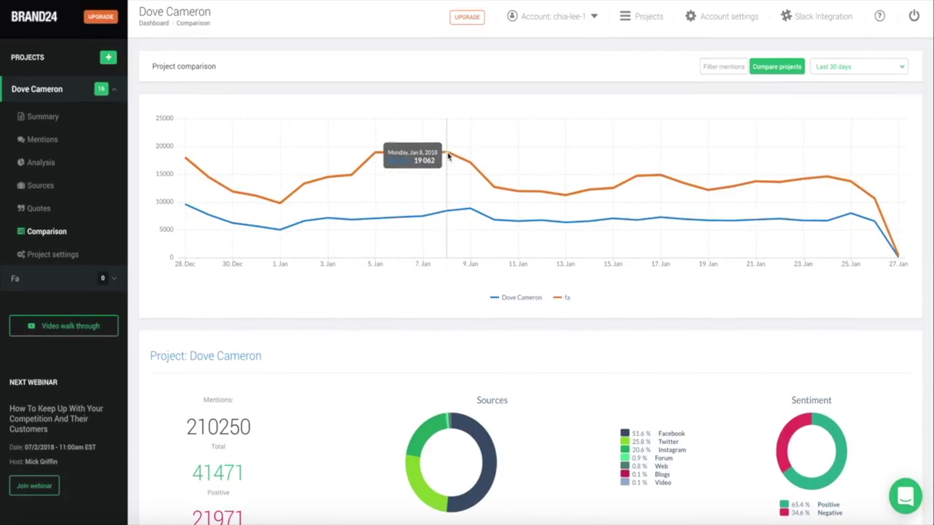
mouse_move(469, 211)
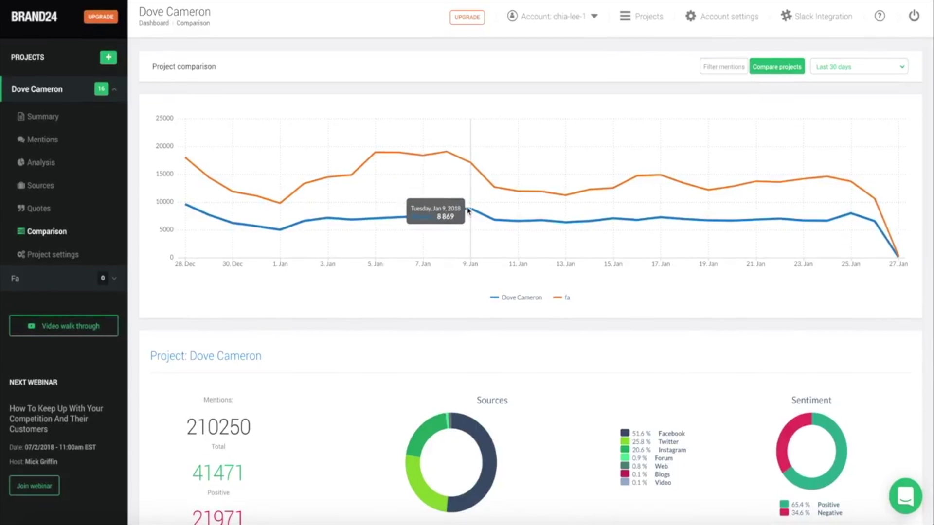
mouse_move(635, 184)
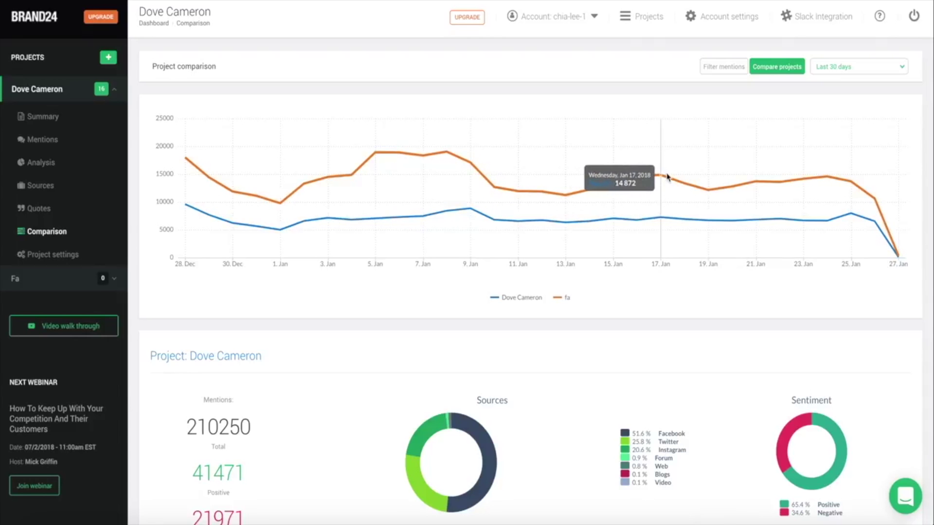
mouse_move(693, 185)
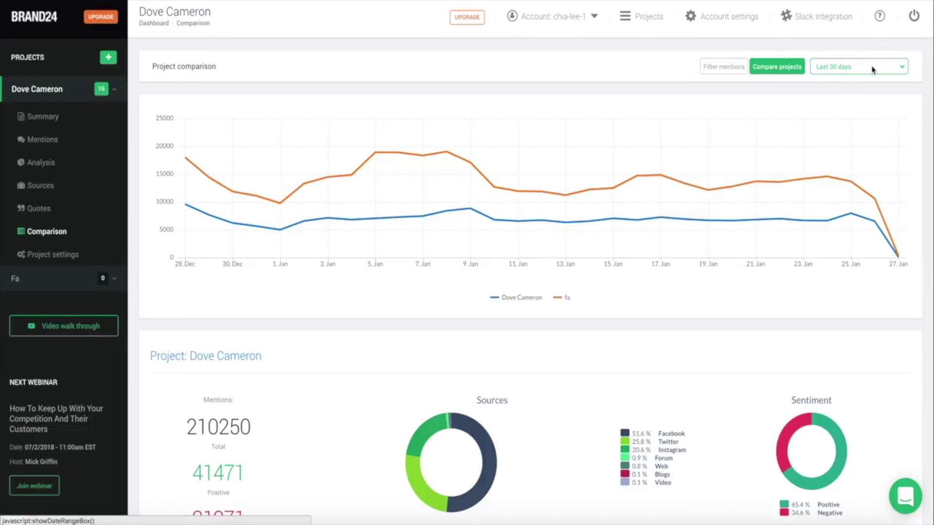
click(872, 69)
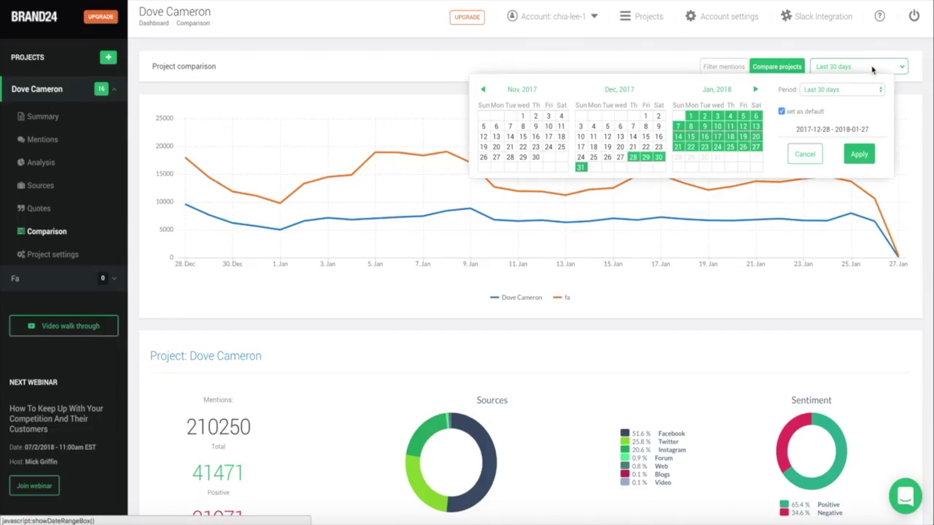
- Stop collecting forum mentions in the Dove Cameron project's source settings
click(53, 258)
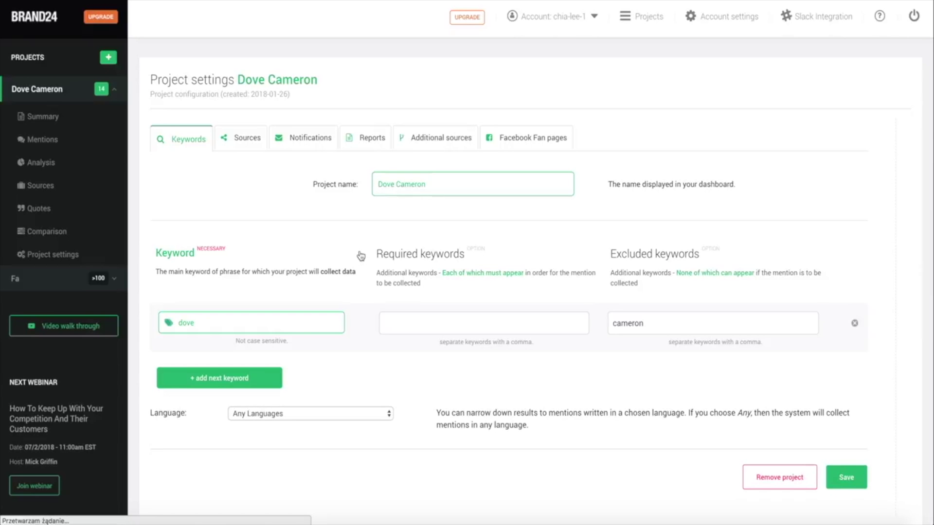
click(233, 143)
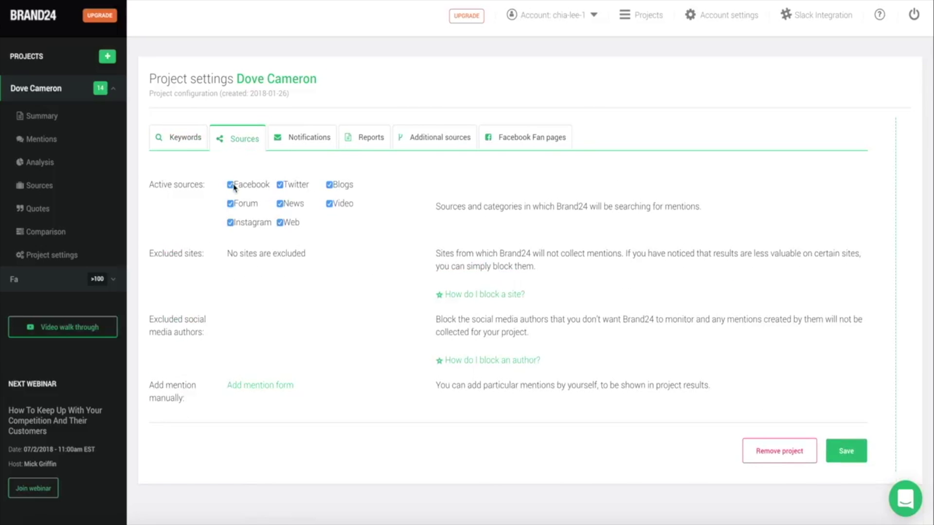
click(231, 204)
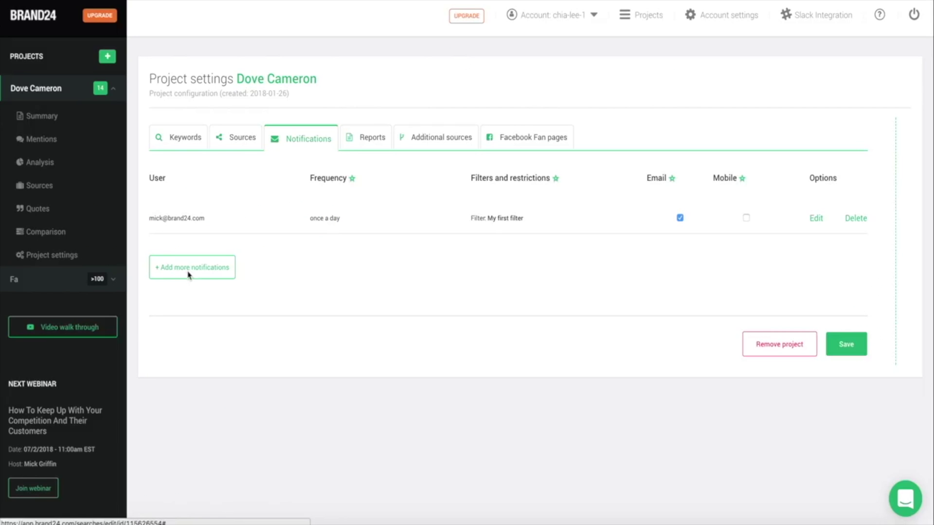
- Add a real-time notification with My first filter, threshold 5, delivered by email and mobile
click(189, 275)
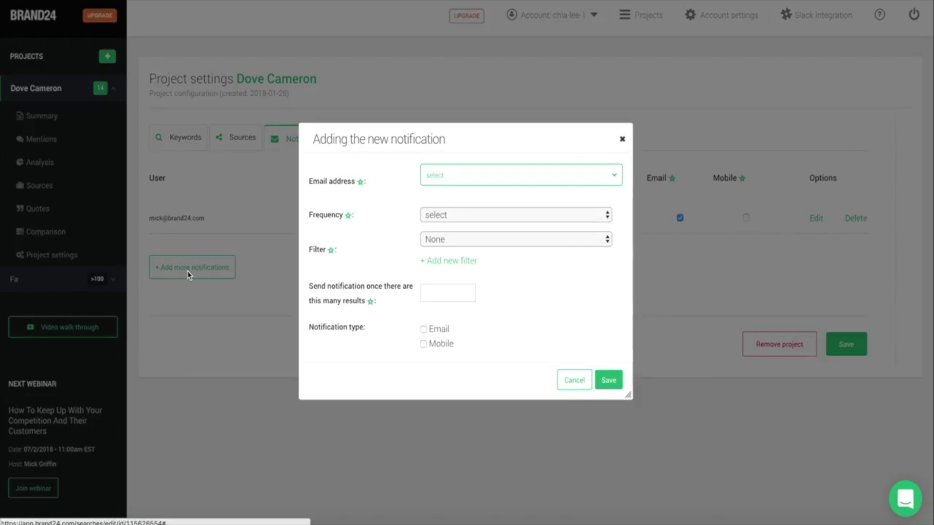
click(455, 175)
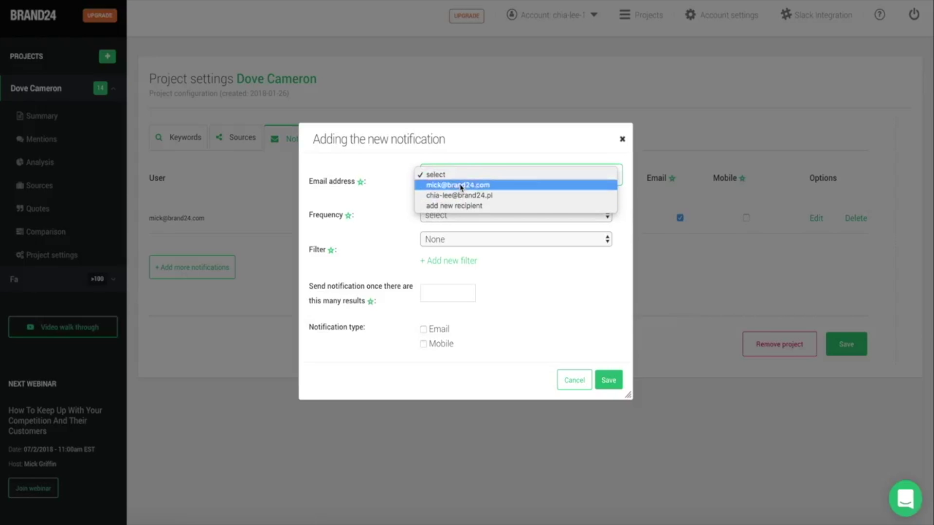
click(457, 207)
click(454, 215)
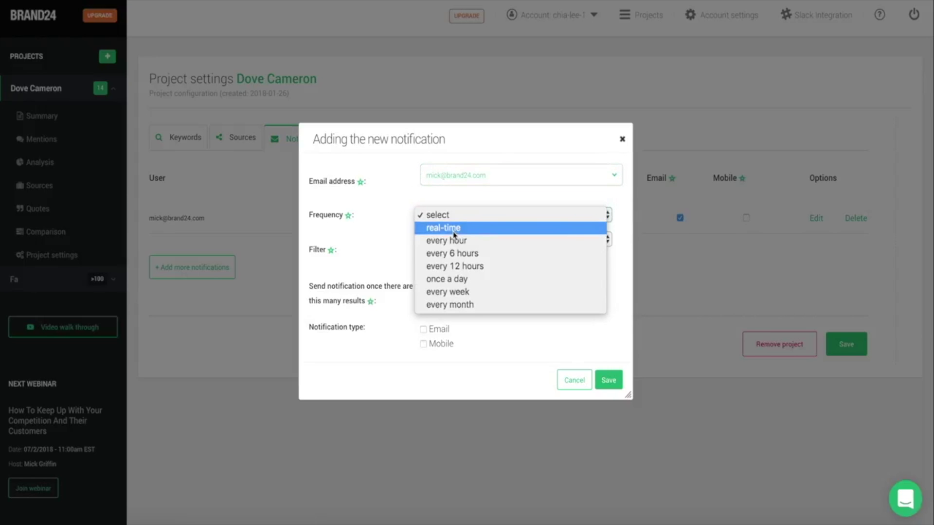
click(453, 228)
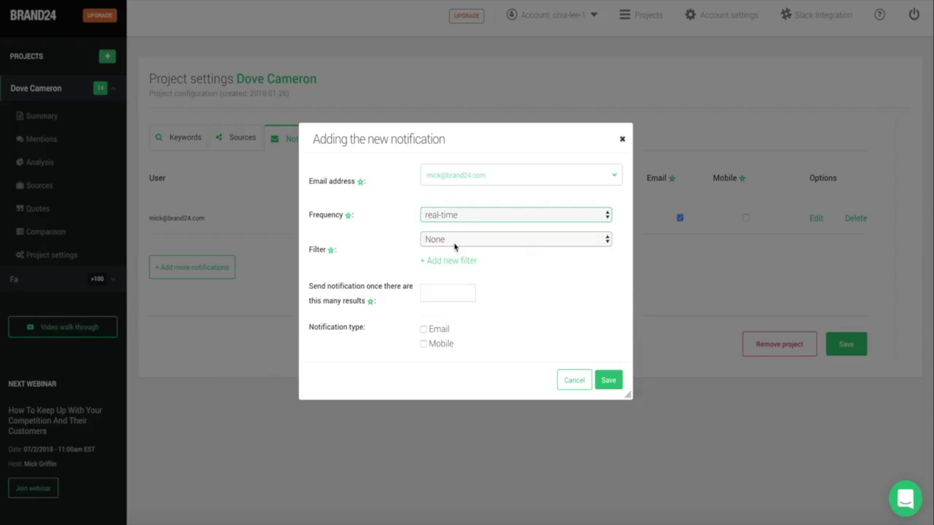
click(453, 245)
click(454, 252)
click(436, 298)
text(5)
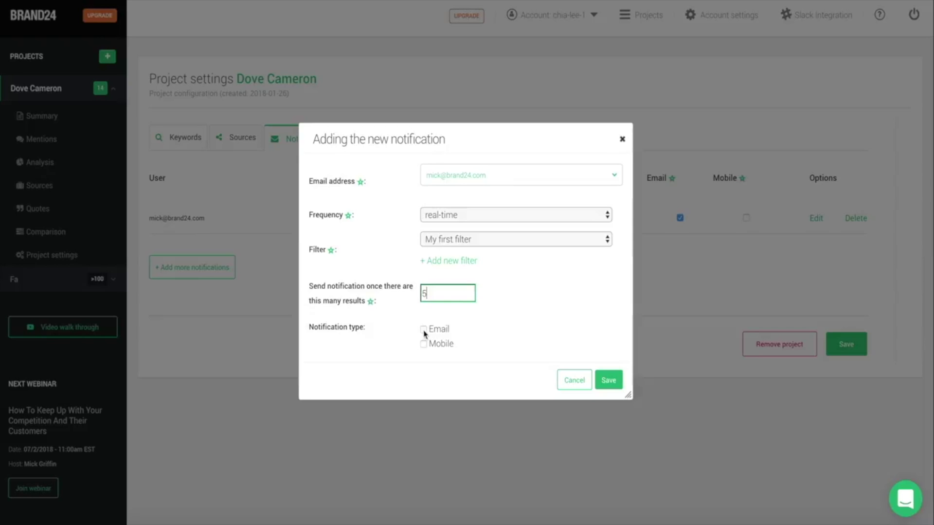
click(424, 331)
click(424, 344)
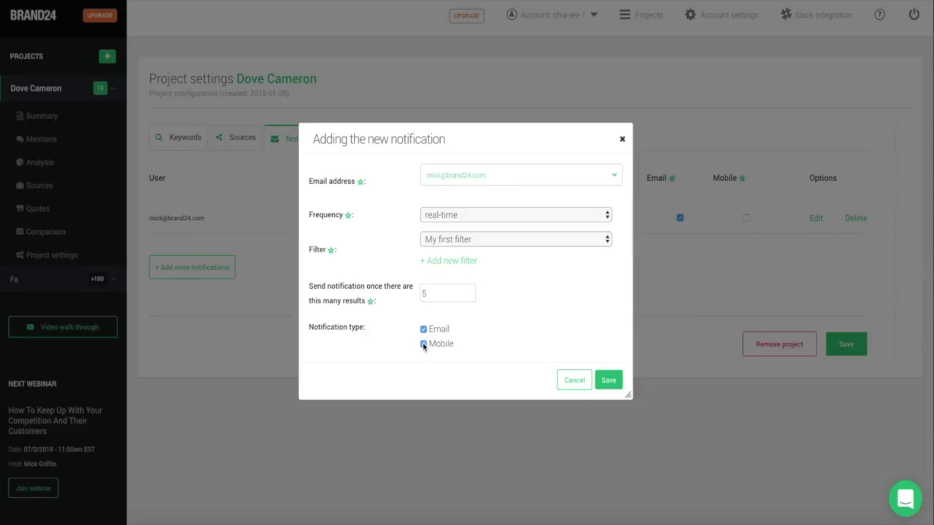
click(608, 381)
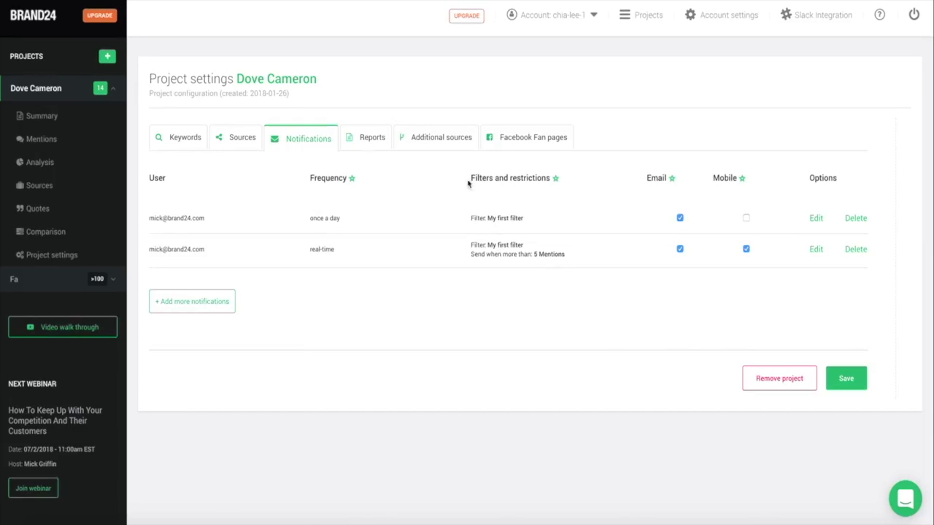
- Switch the report recipient to the other address and turn off daily reports
click(370, 142)
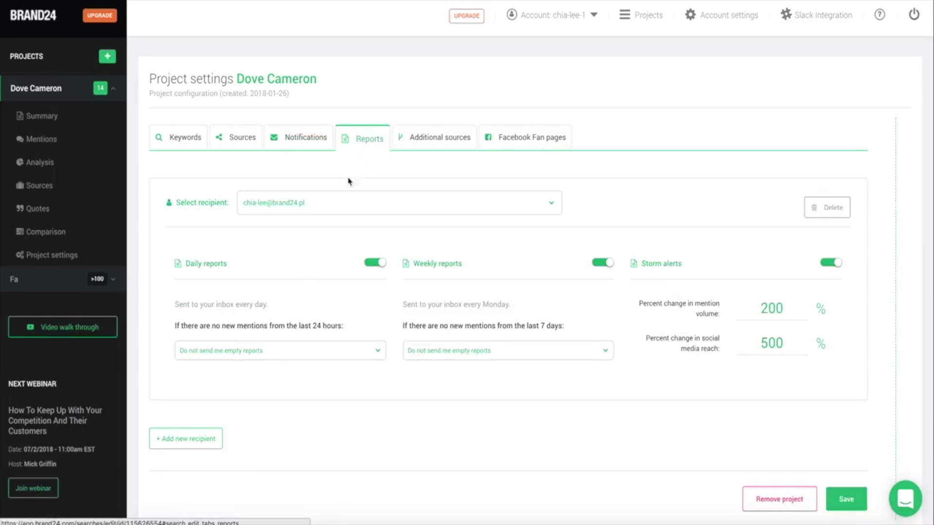
click(312, 203)
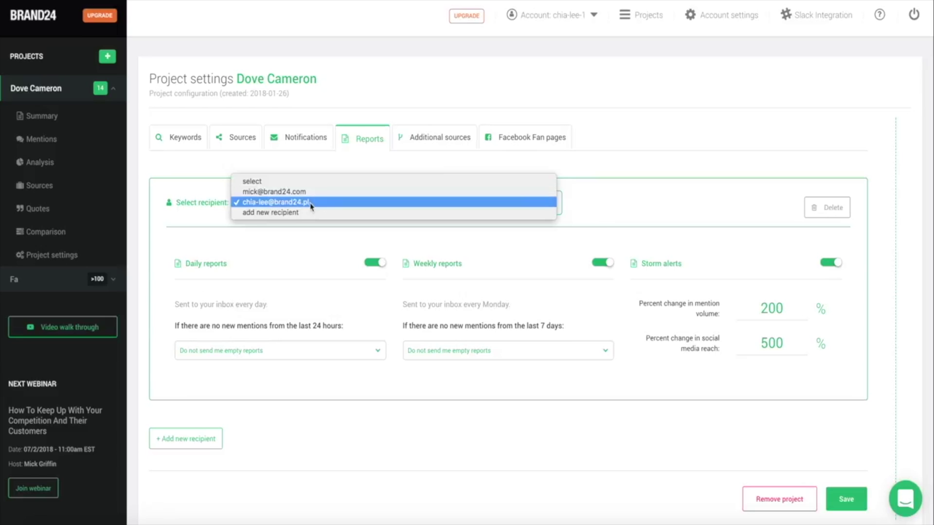
click(313, 203)
click(380, 266)
- Add a TripAdvisor hotel review link as an additional source, then return to the homepage
click(425, 141)
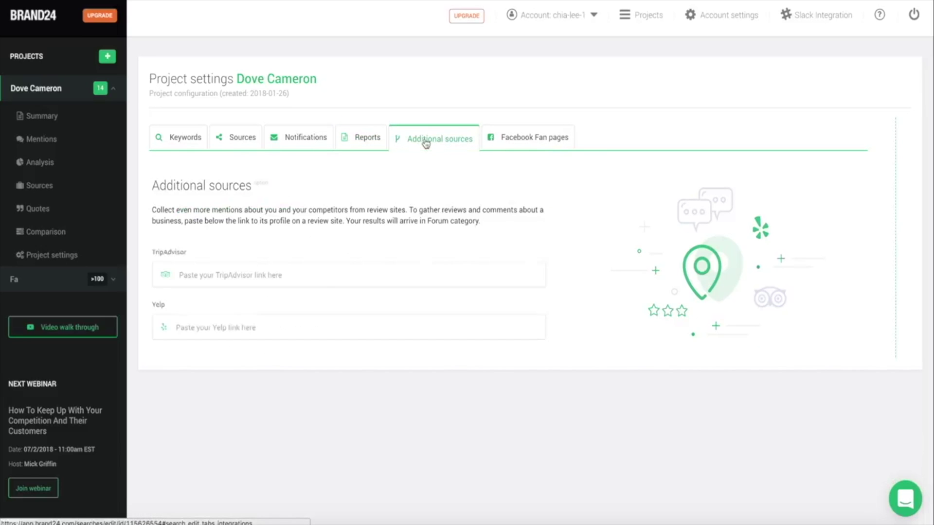
click(268, 278)
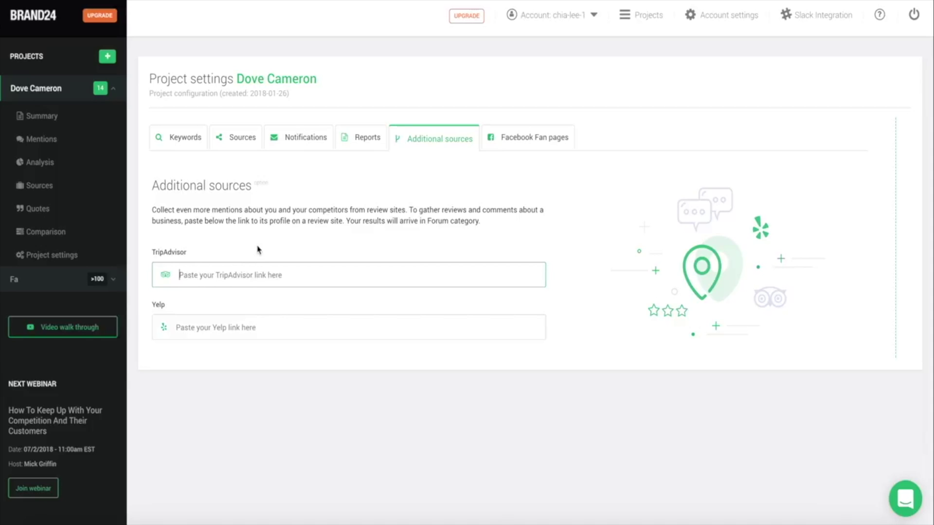
text(https://www.tripadvisor.com/Hotel_Review-g60763-d93454-Reviews-Crowne_Plaza_Times_Square_Manhattan-New_York_City_New_York.html)
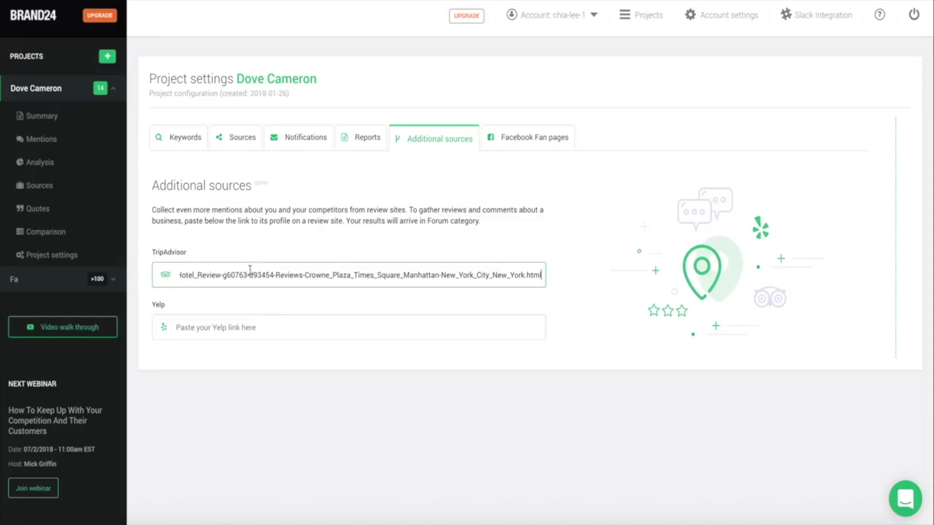
click(334, 237)
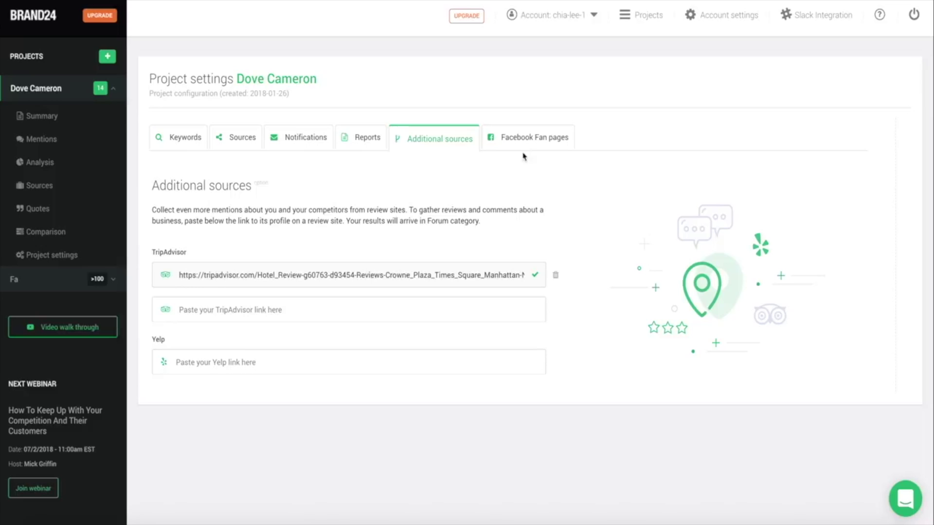
click(531, 140)
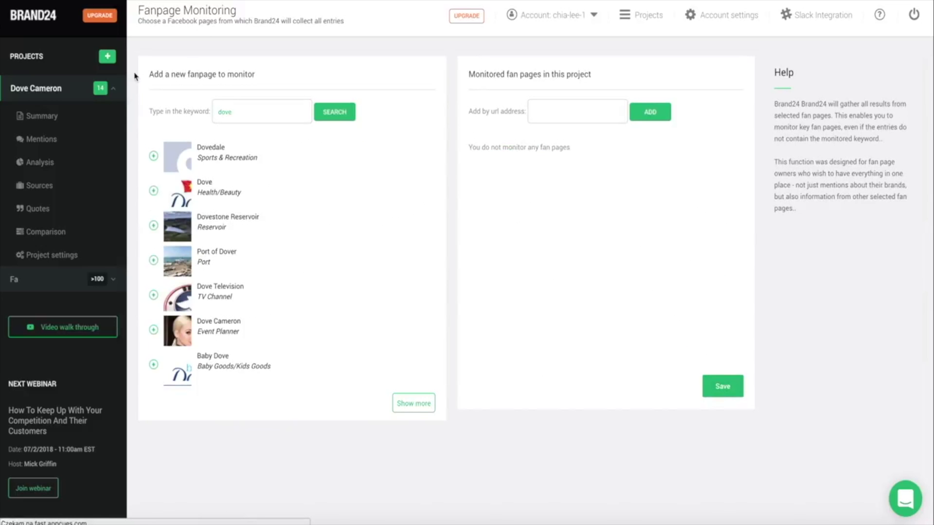
click(41, 62)
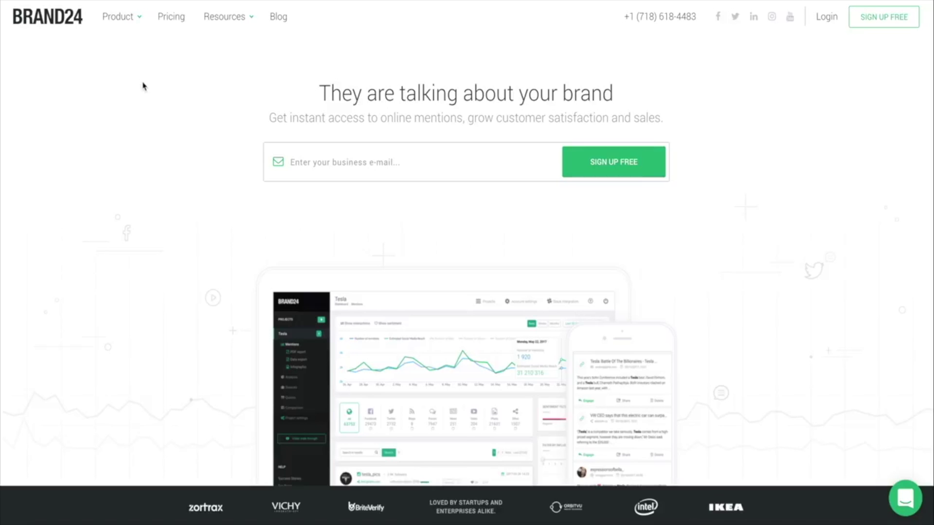
- Open the Help Center from Resources and resume the existing support chat conversation
mouse_move(225, 16)
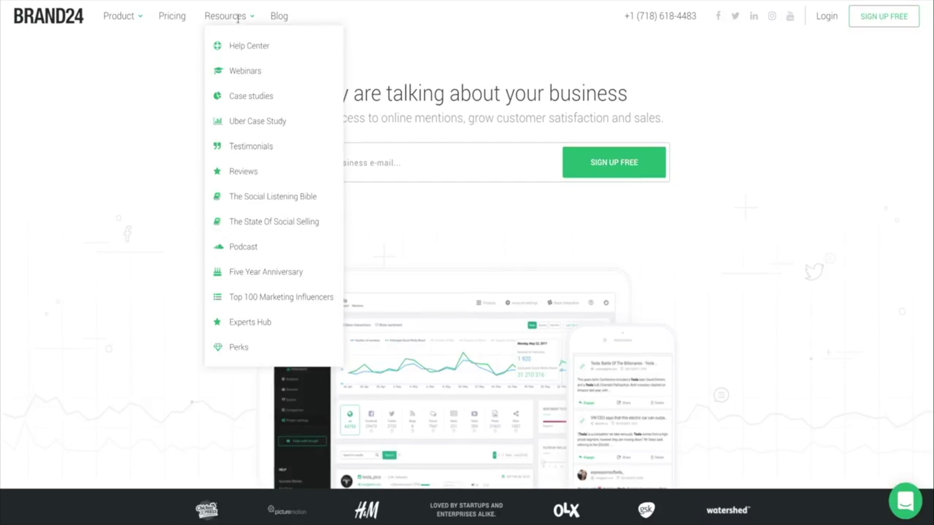
click(244, 47)
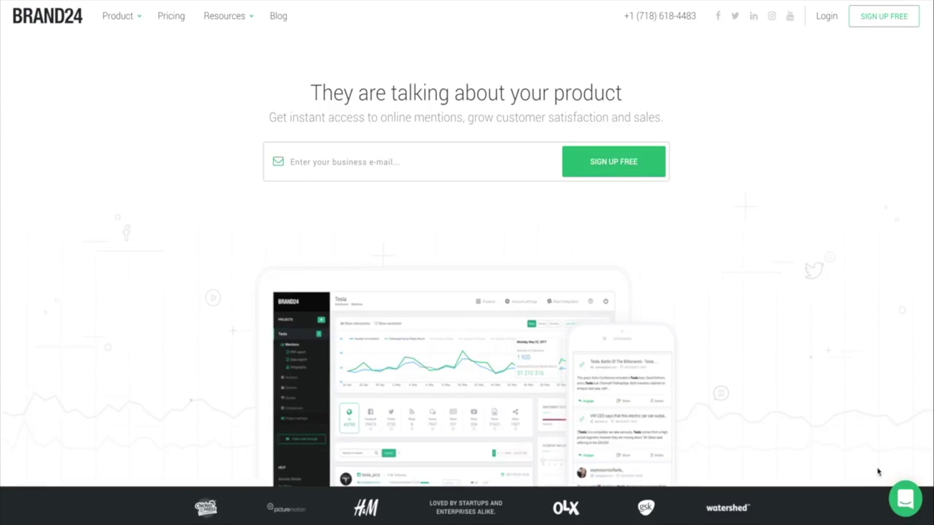
click(903, 497)
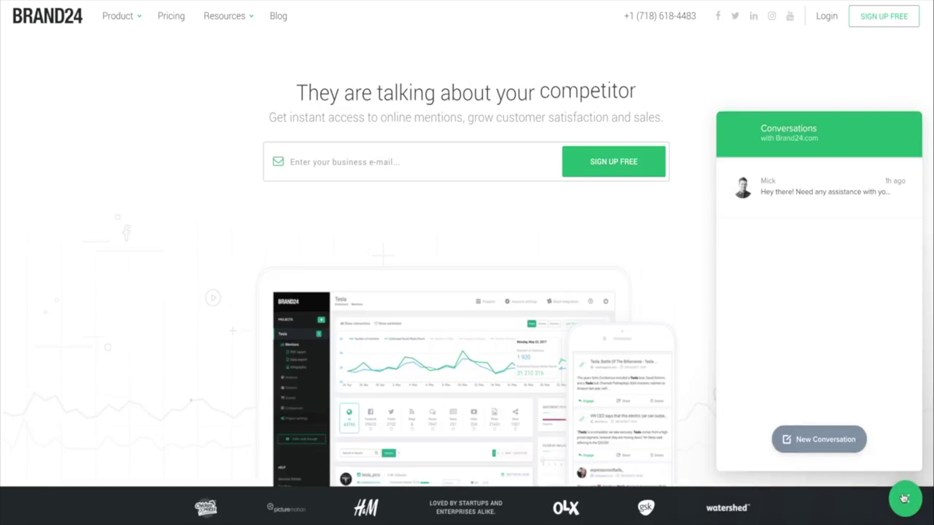
click(802, 192)
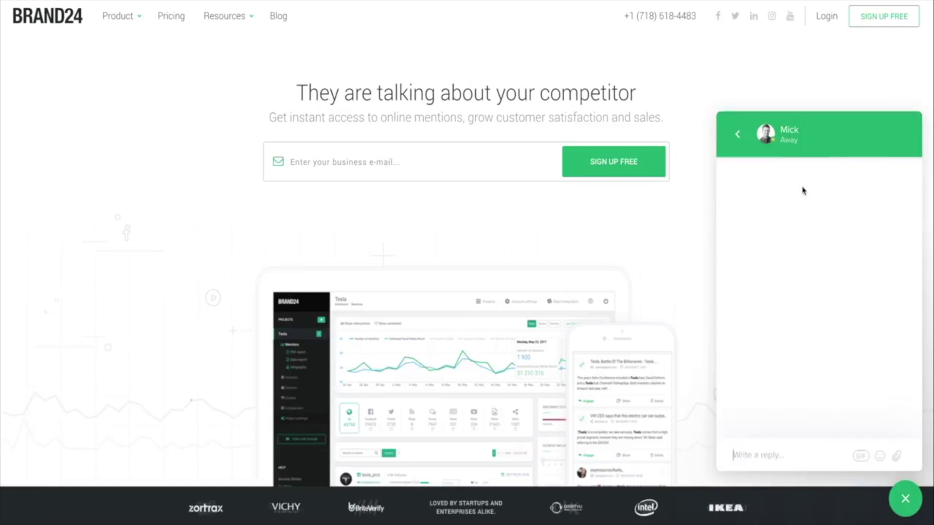